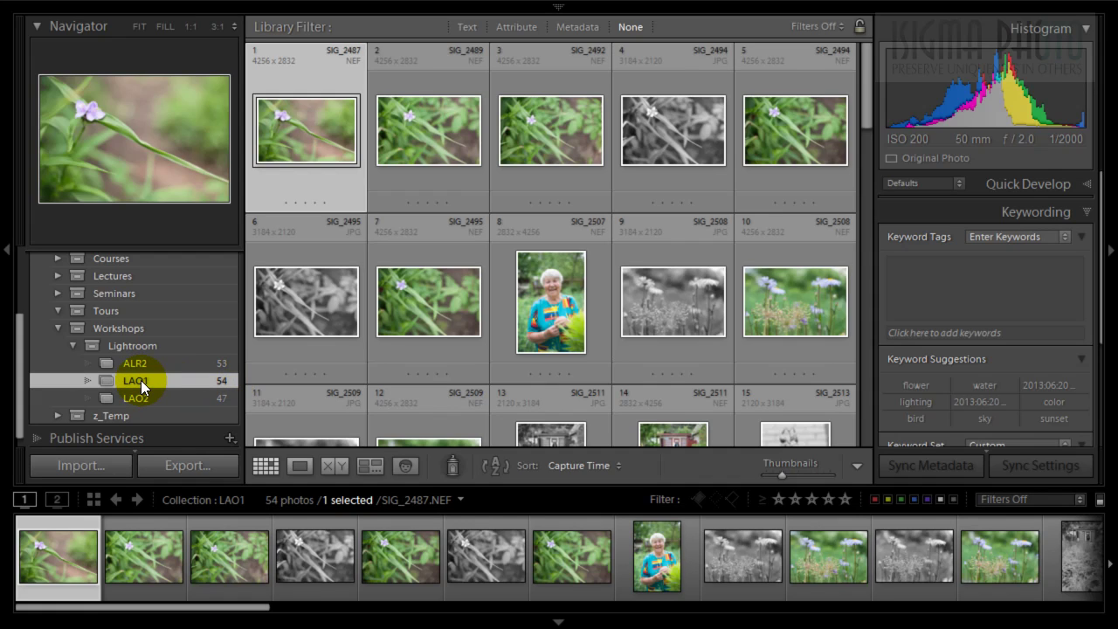
Step: Open the photo import window to view its source and destination settings, and leave it without importing
click(104, 466)
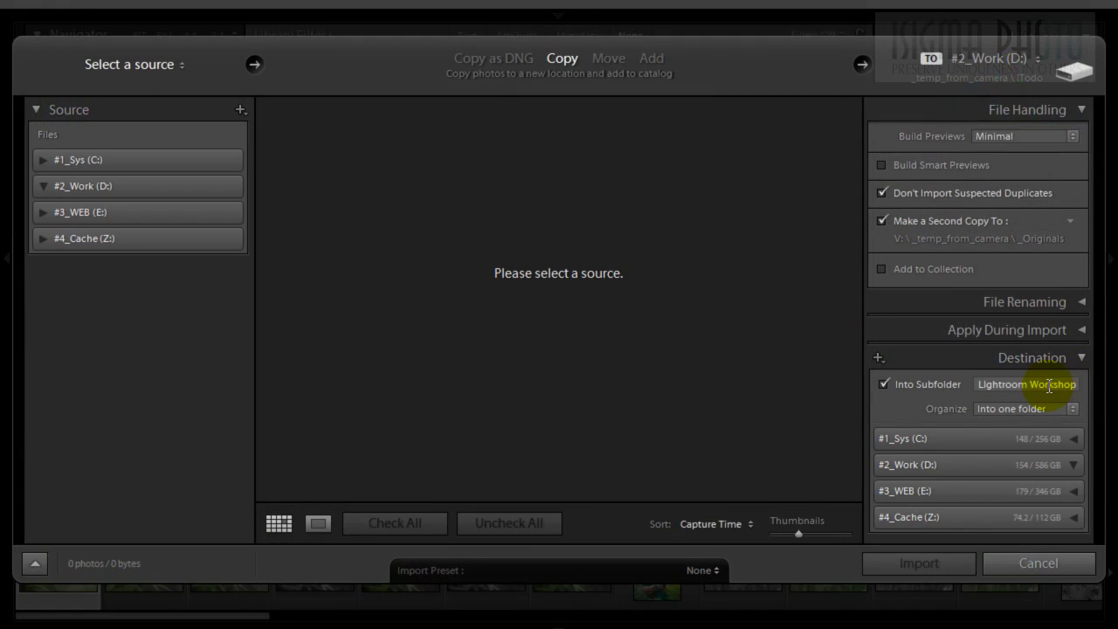
click(1017, 561)
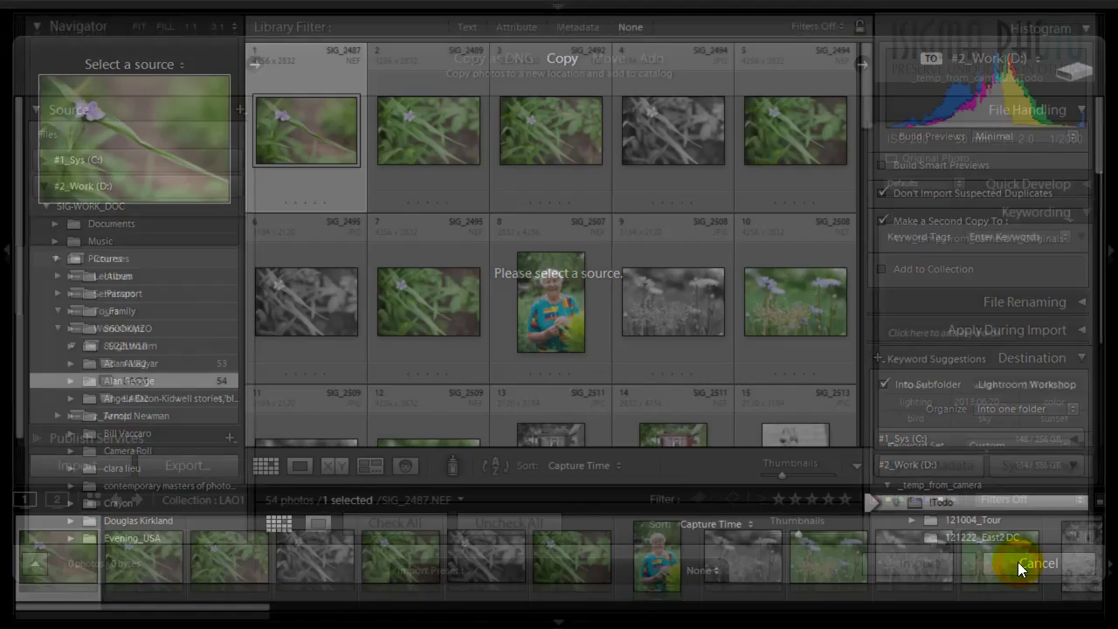
Step: Rename the LAO1 collection to "170523 LIghtroom Workshop 1"
right_click(130, 382)
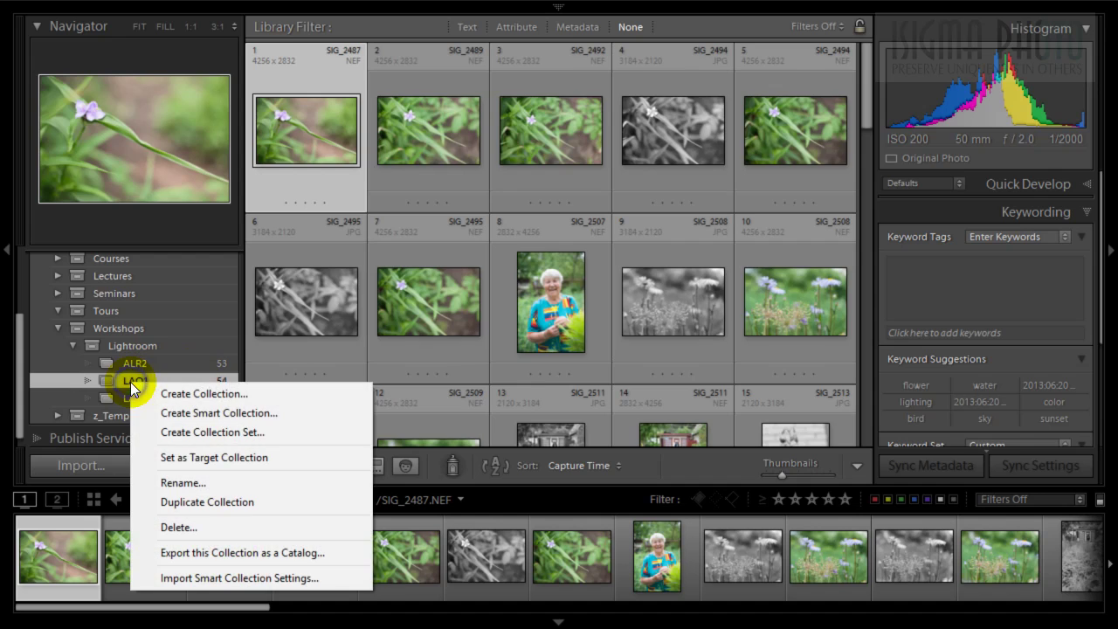
click(176, 485)
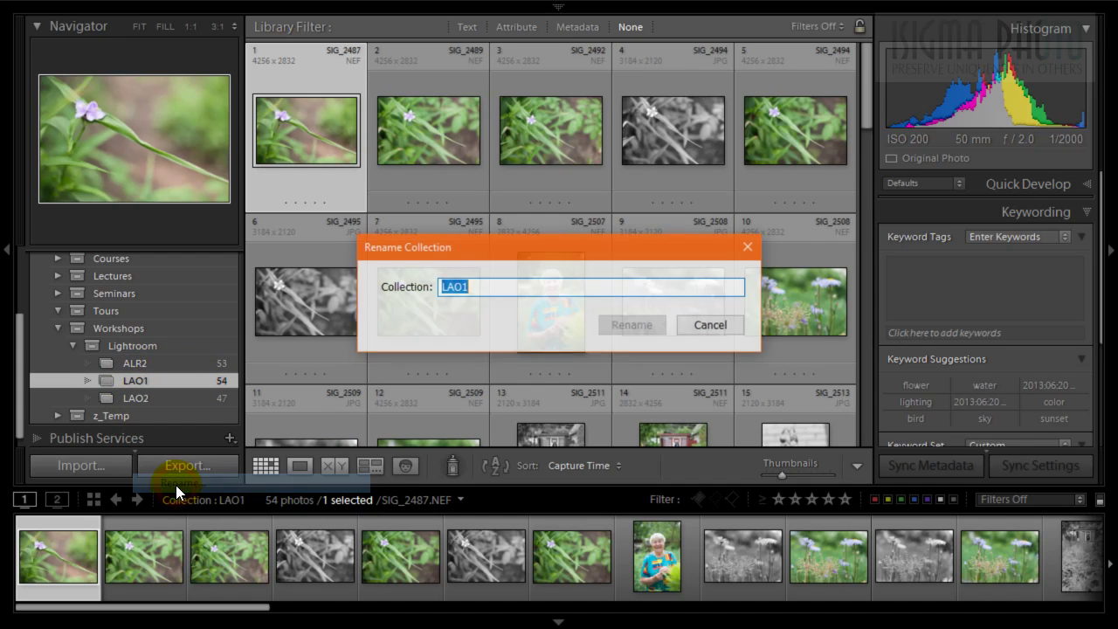
text(170523 Lightroom Workshop 2)
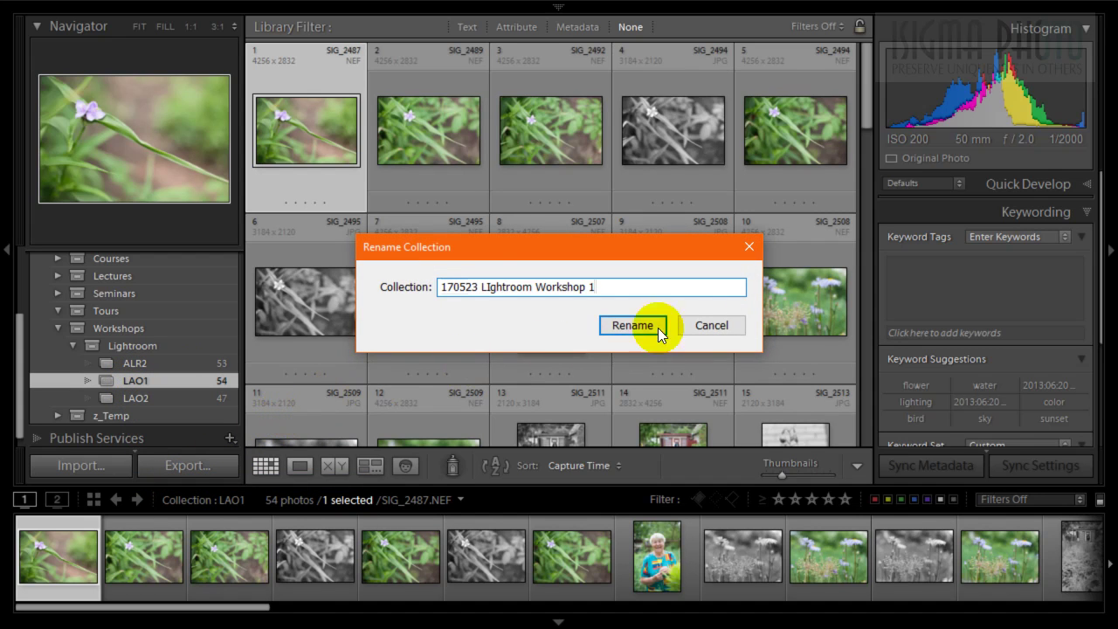
click(654, 325)
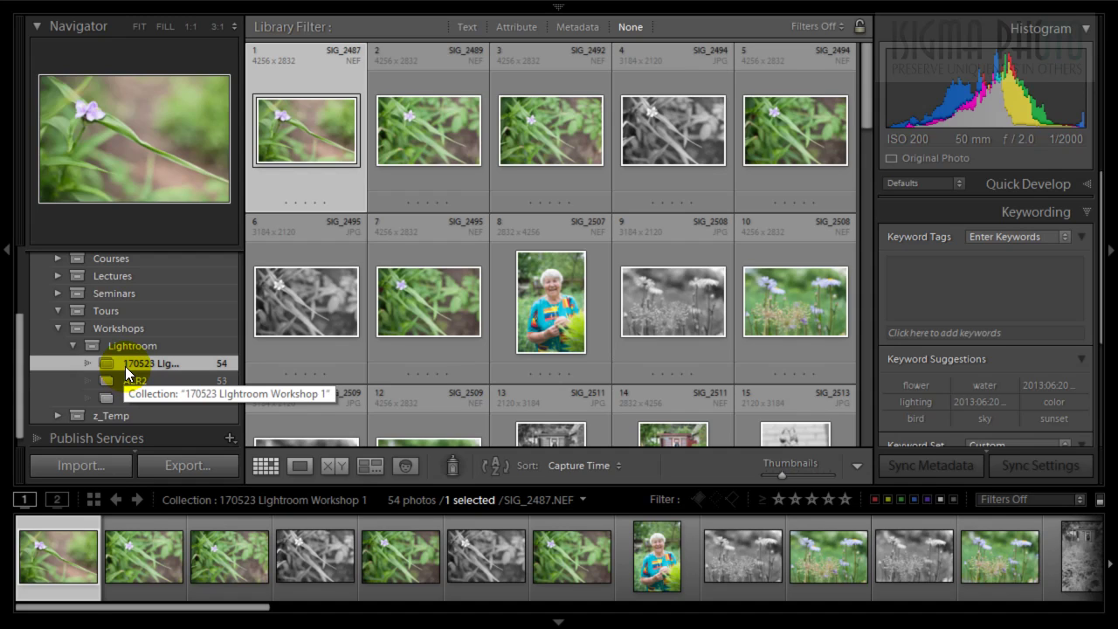
Step: View the ALR2 collection and the catalog's Previous Import photos
click(188, 381)
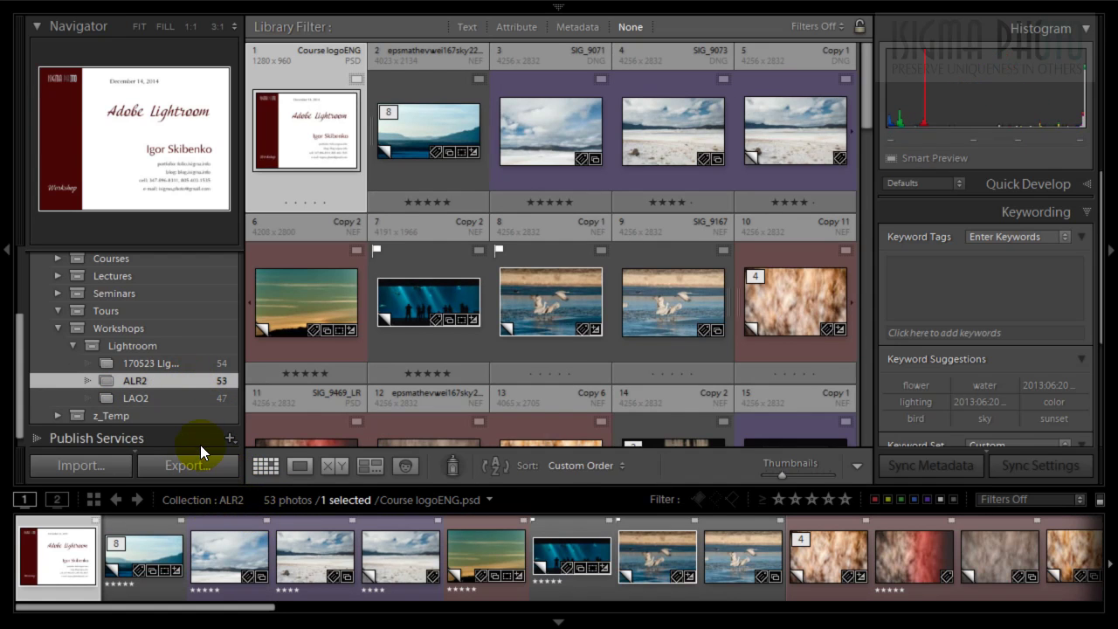
scroll(166, 343, up, 1)
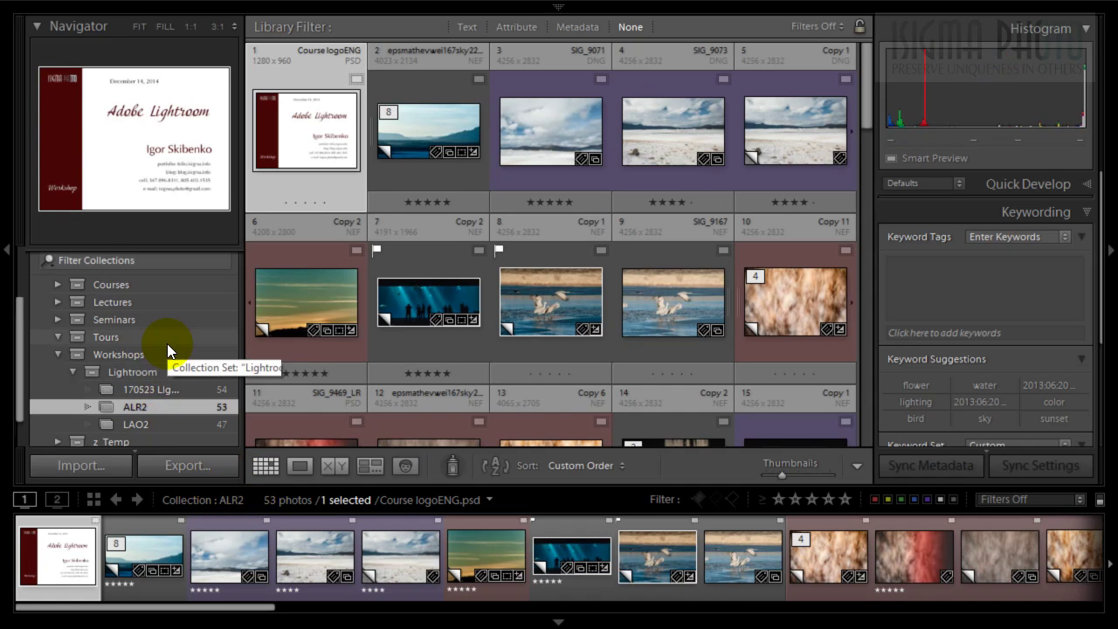
scroll(166, 344, up, 3)
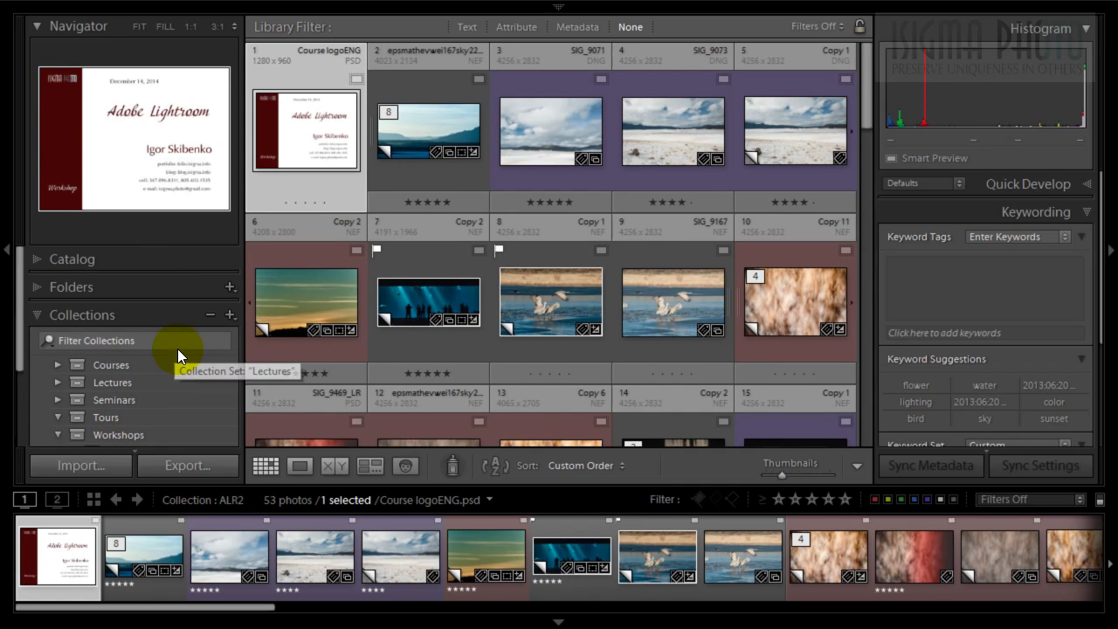
click(38, 258)
click(85, 333)
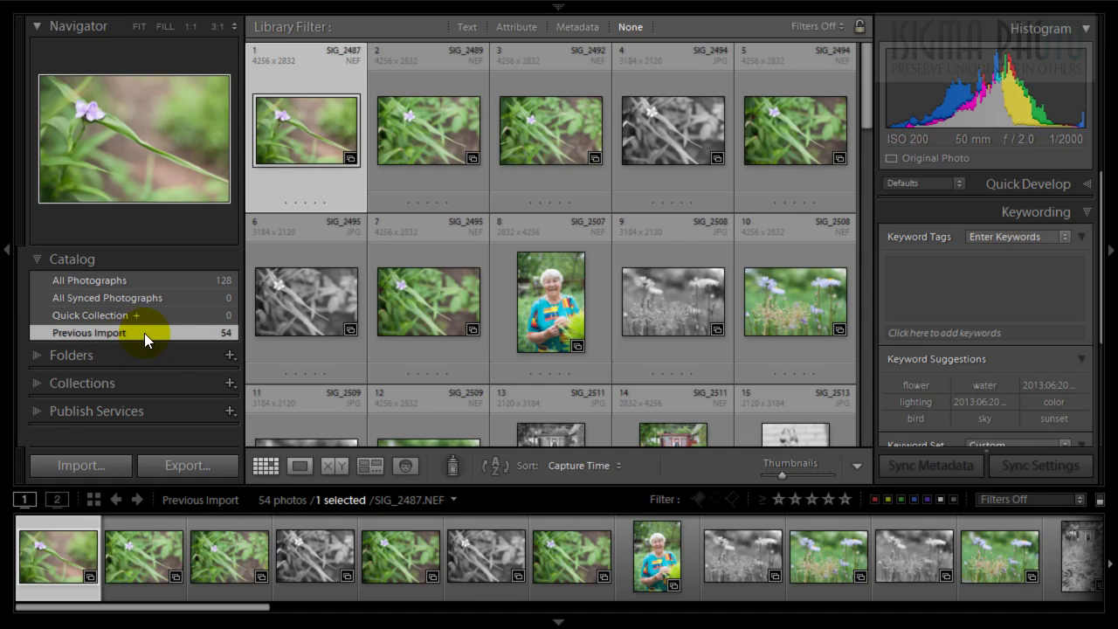
Step: Return to the collections and display the 170523 LIghtroom Workshop 1 collection
click(123, 386)
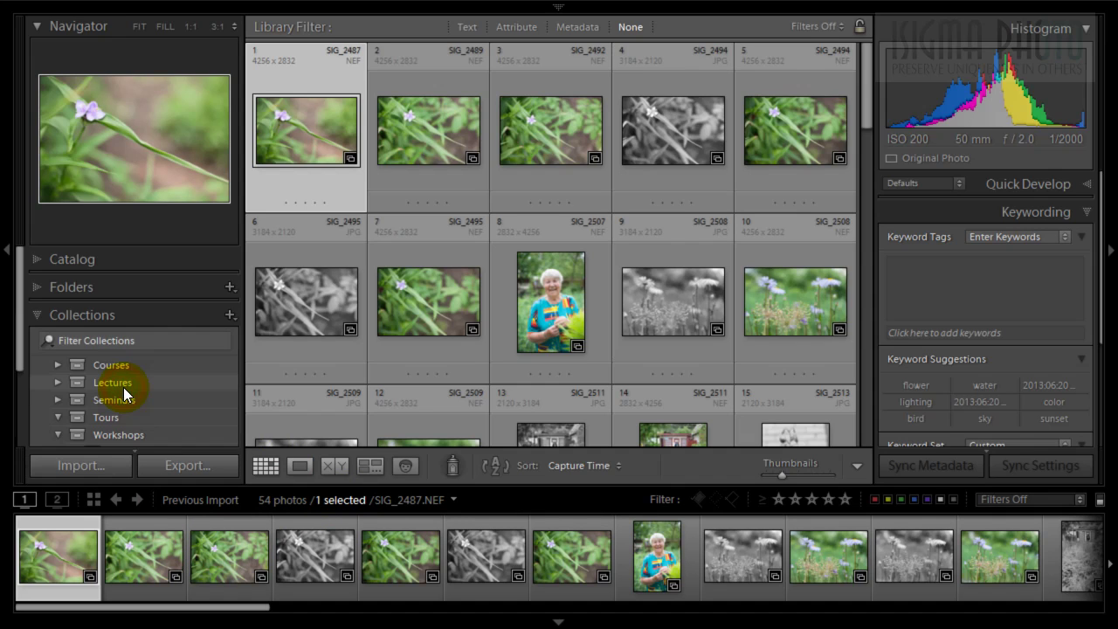
scroll(135, 416, down, 3)
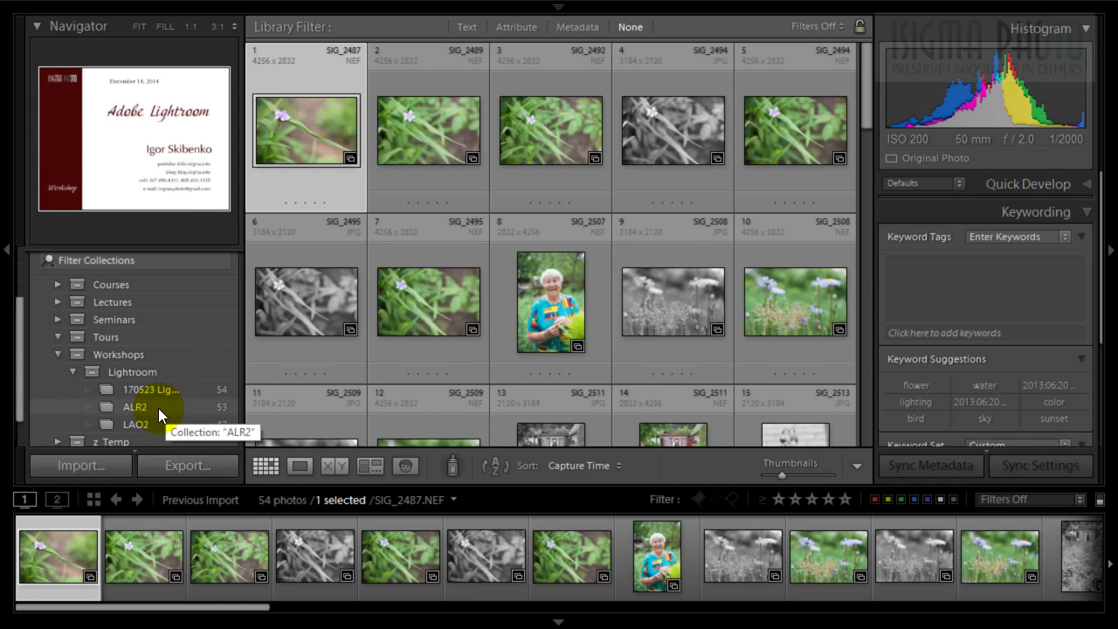
click(169, 391)
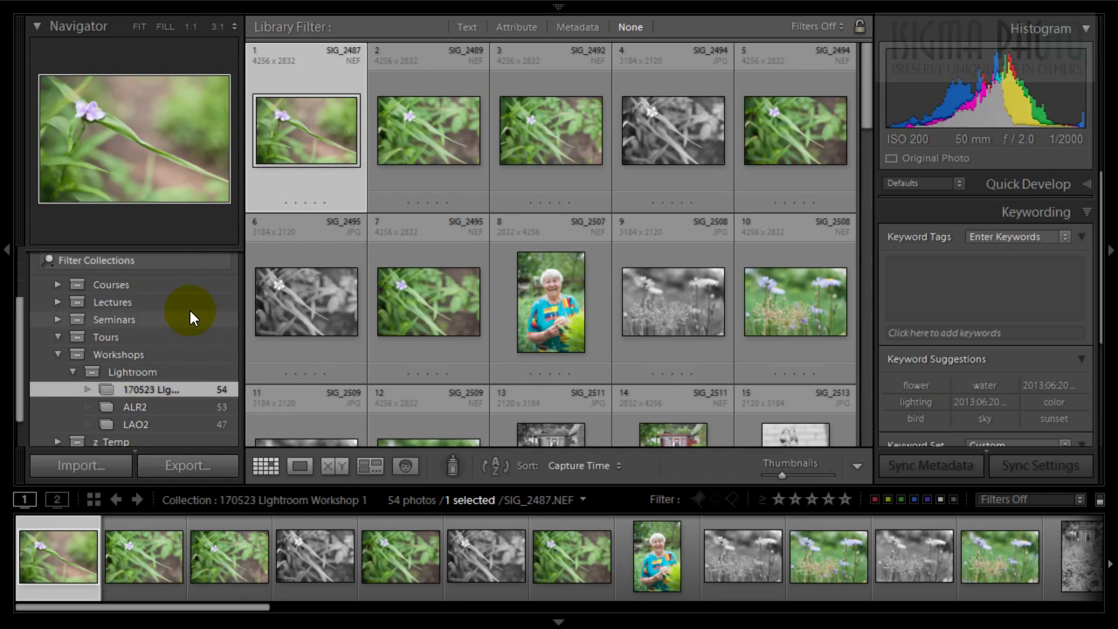
Step: Look through the recent photo sources and choose the 170523 LIghtroom Workshop 1 collection among them
scroll(169, 336, up, 3)
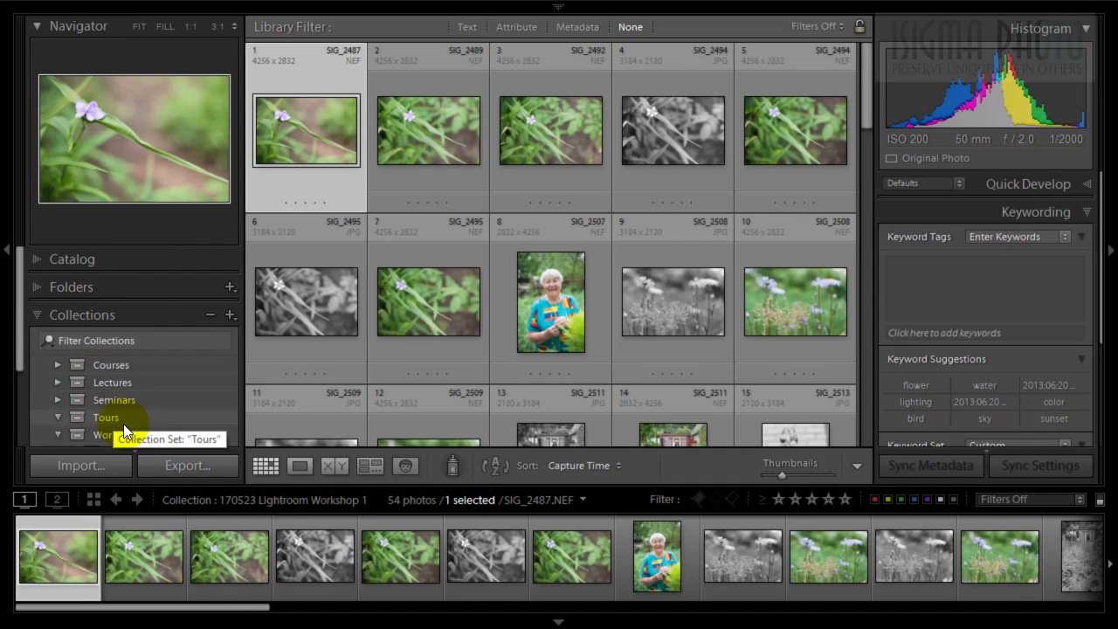
click(614, 497)
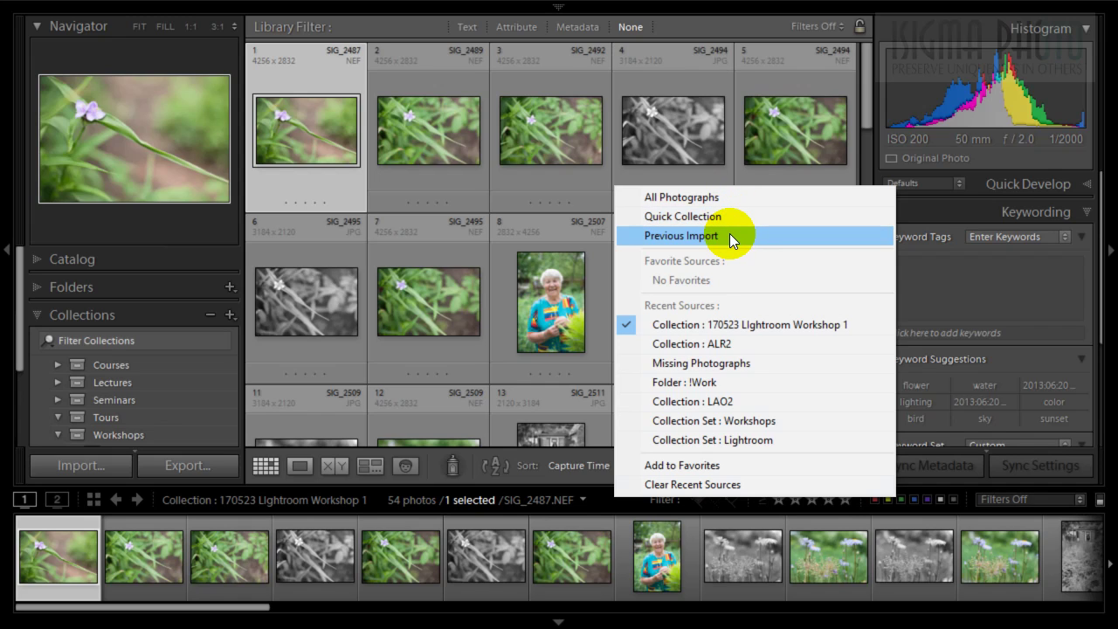
click(711, 324)
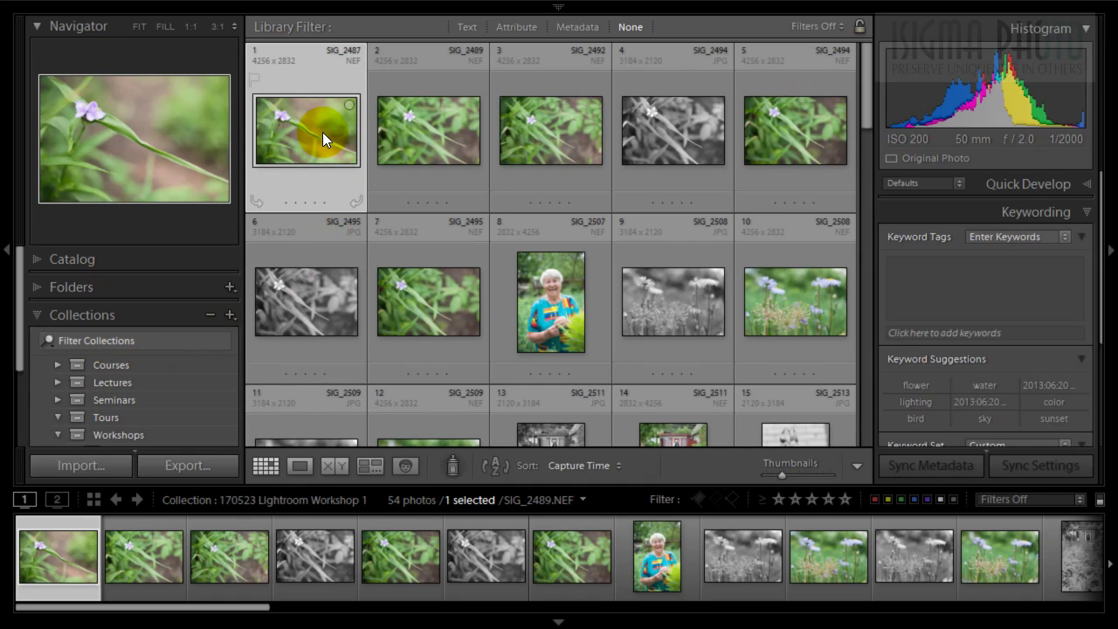
Step: Switch the first flower photo back and forth between Loupe and Grid view, ending in Loupe view
click(297, 465)
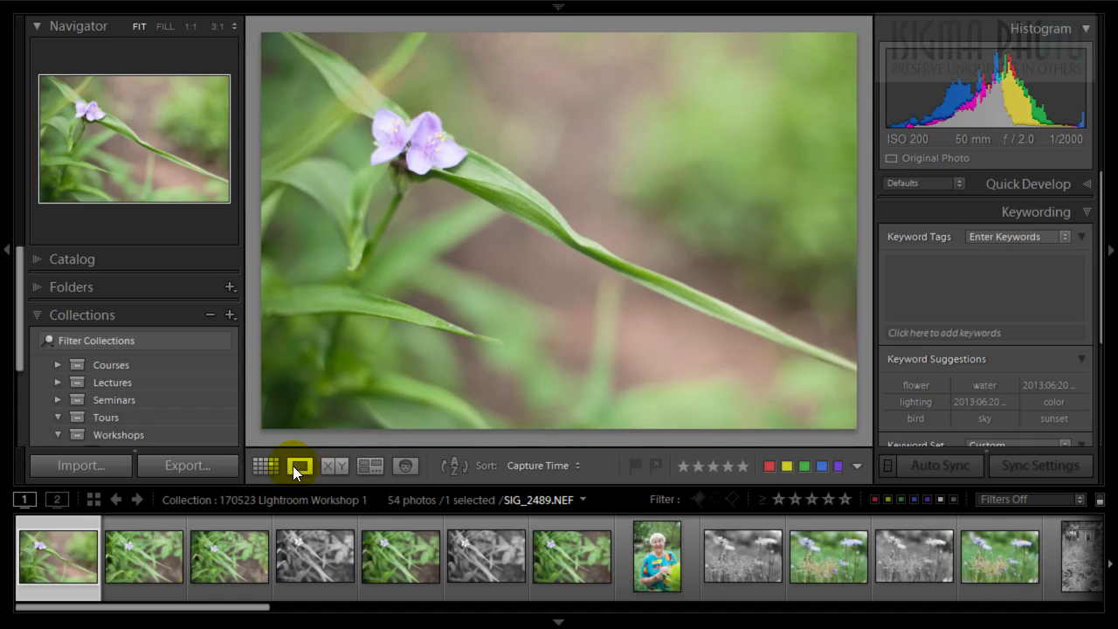
click(269, 465)
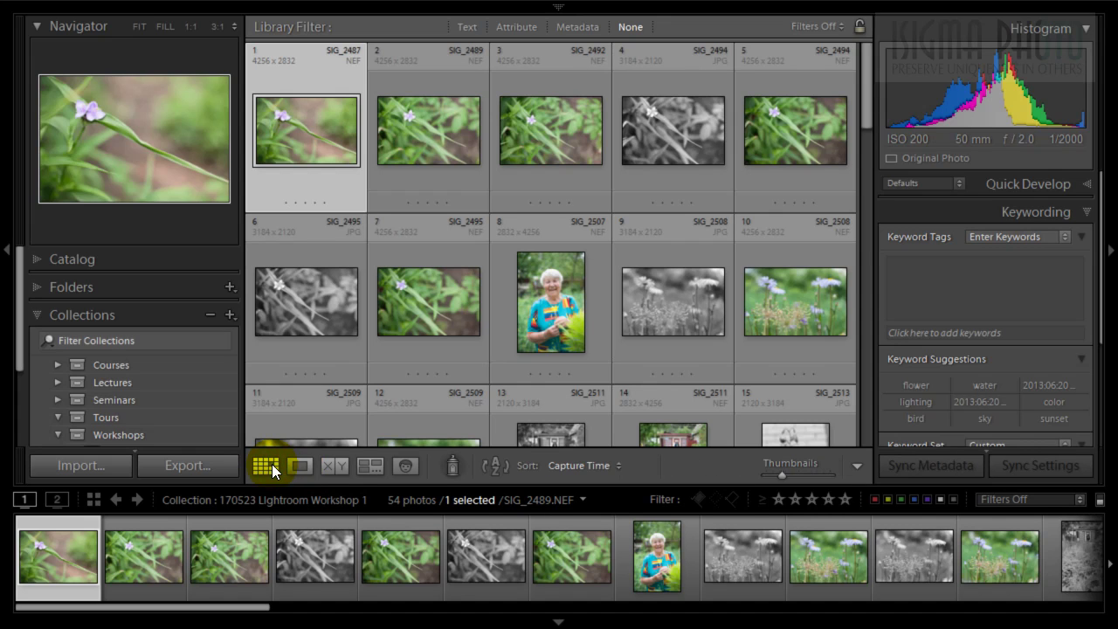
double_click(322, 121)
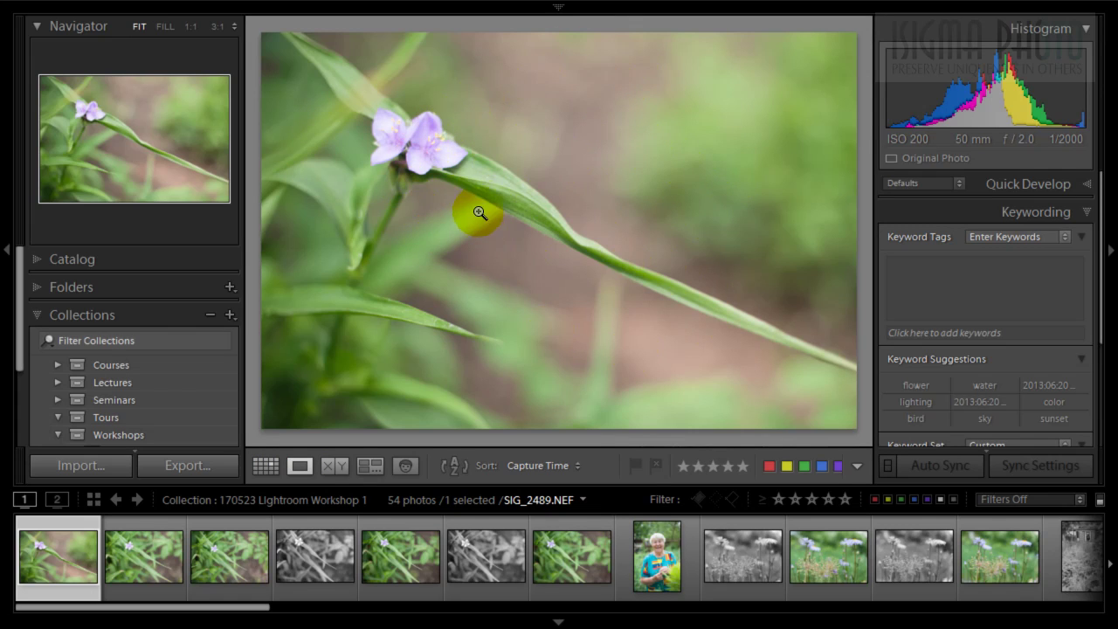
key(g)
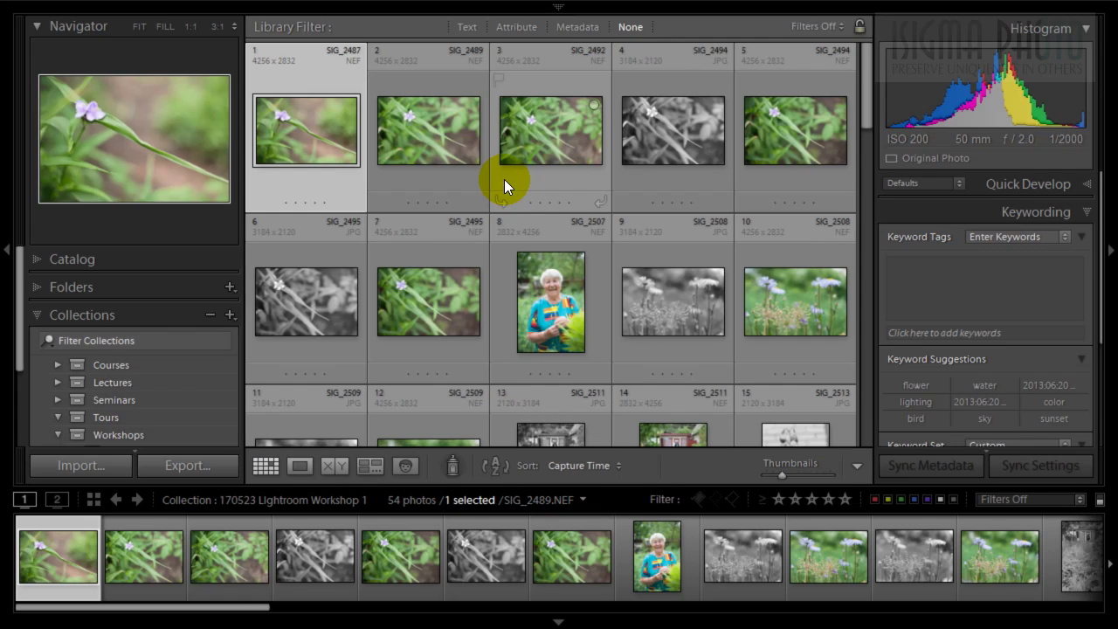
double_click(325, 130)
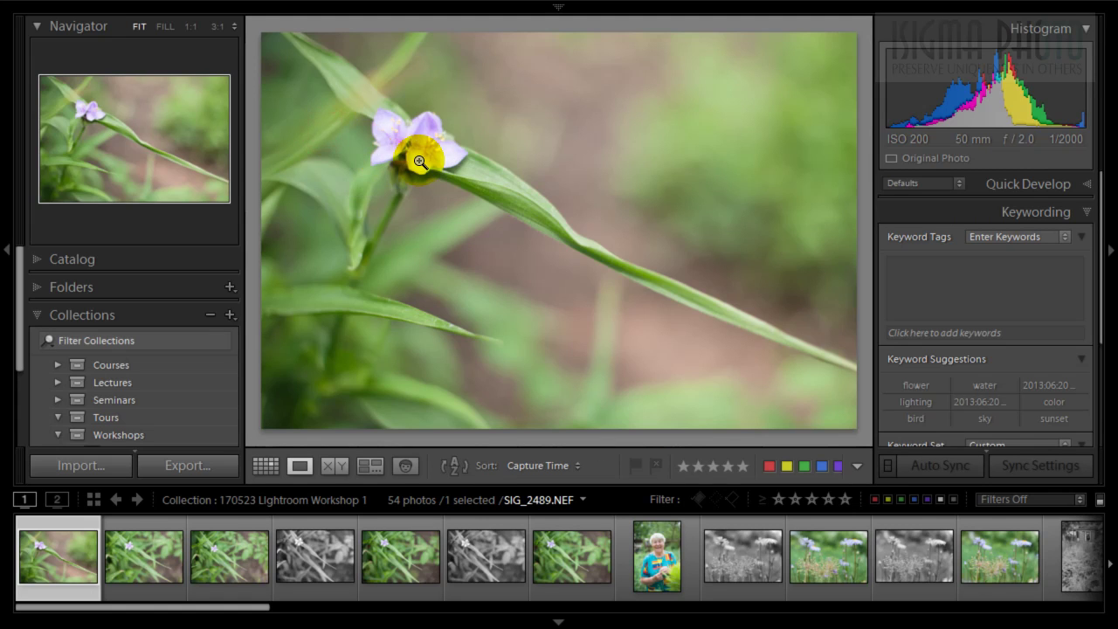
Step: View the flower photo at 1:1 and back, at Fill, and at Fit
click(422, 160)
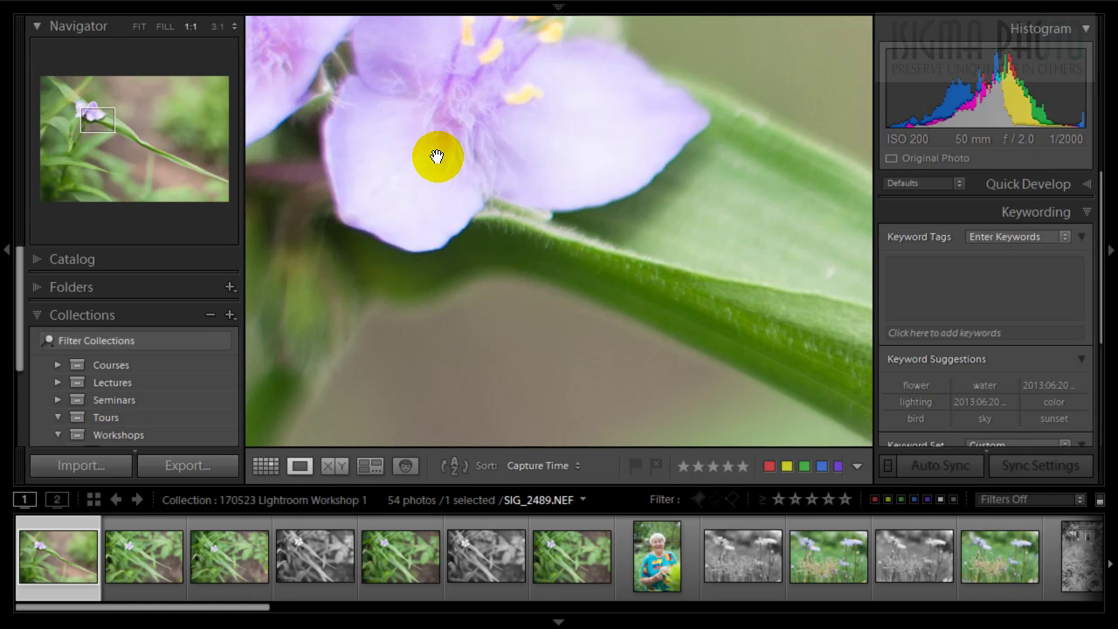
click(437, 158)
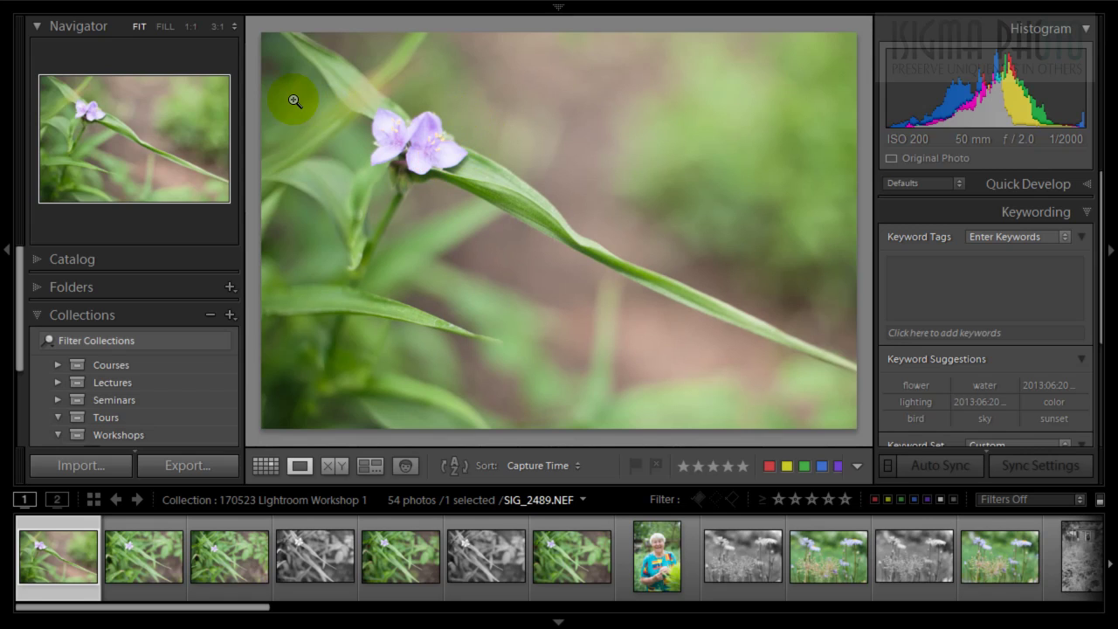
click(166, 30)
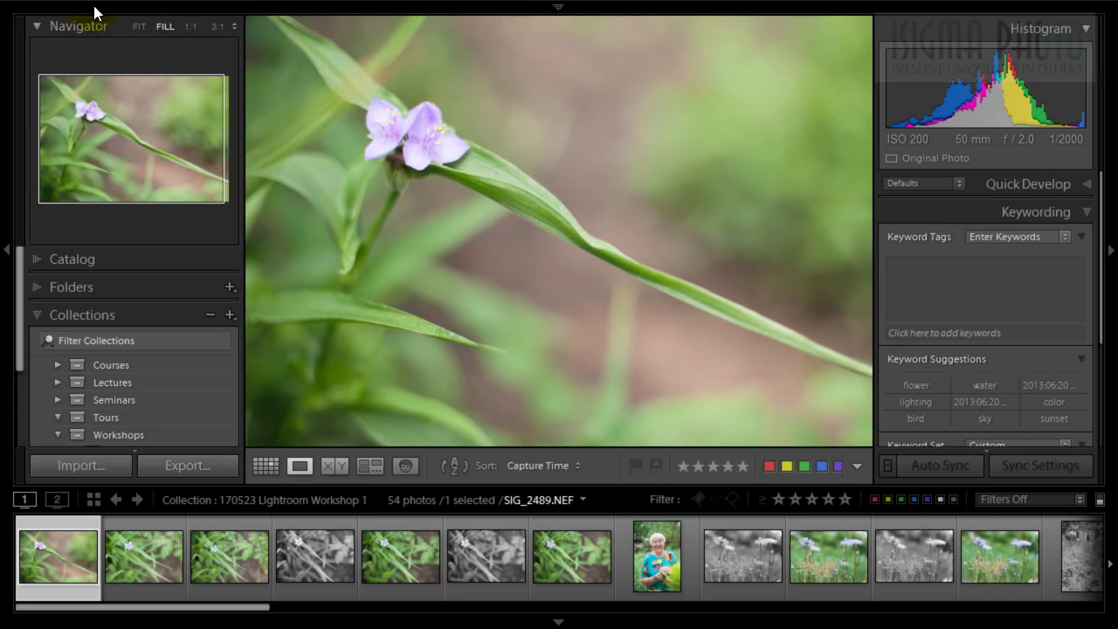
click(138, 27)
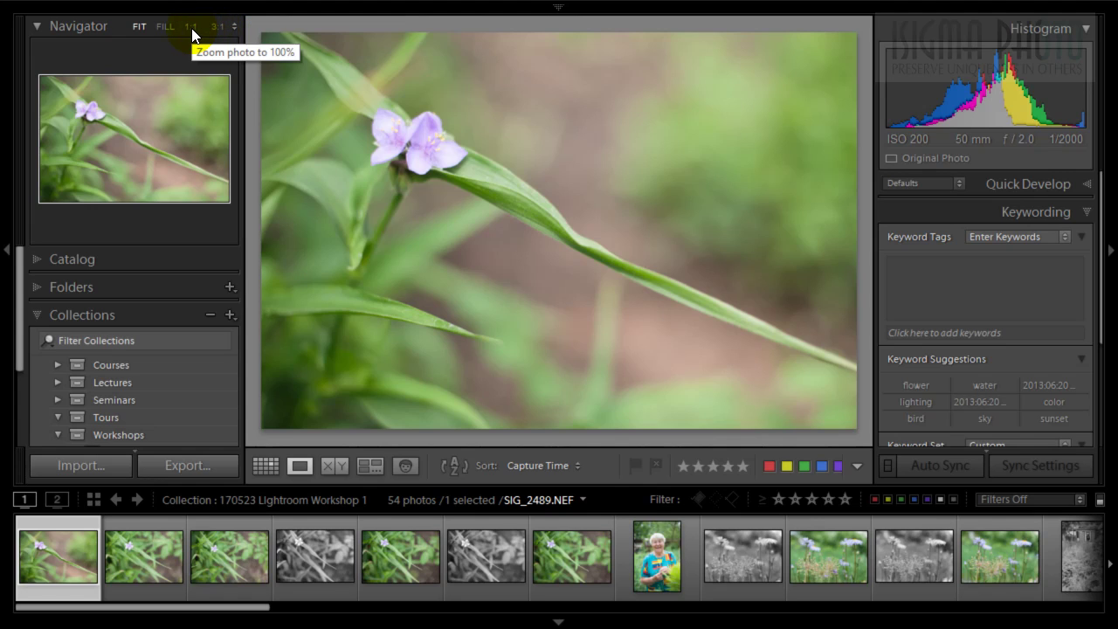
Step: Compare the flower photo at 1:16, 1:1 and a custom 1:3 zoom, and return it to Fit
click(235, 27)
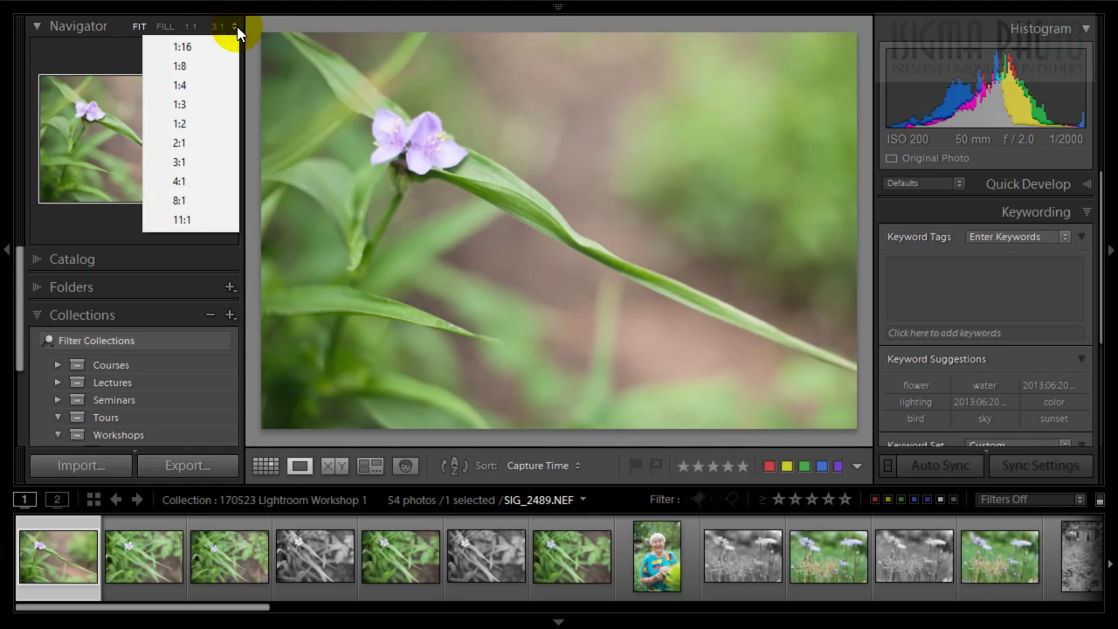
click(186, 48)
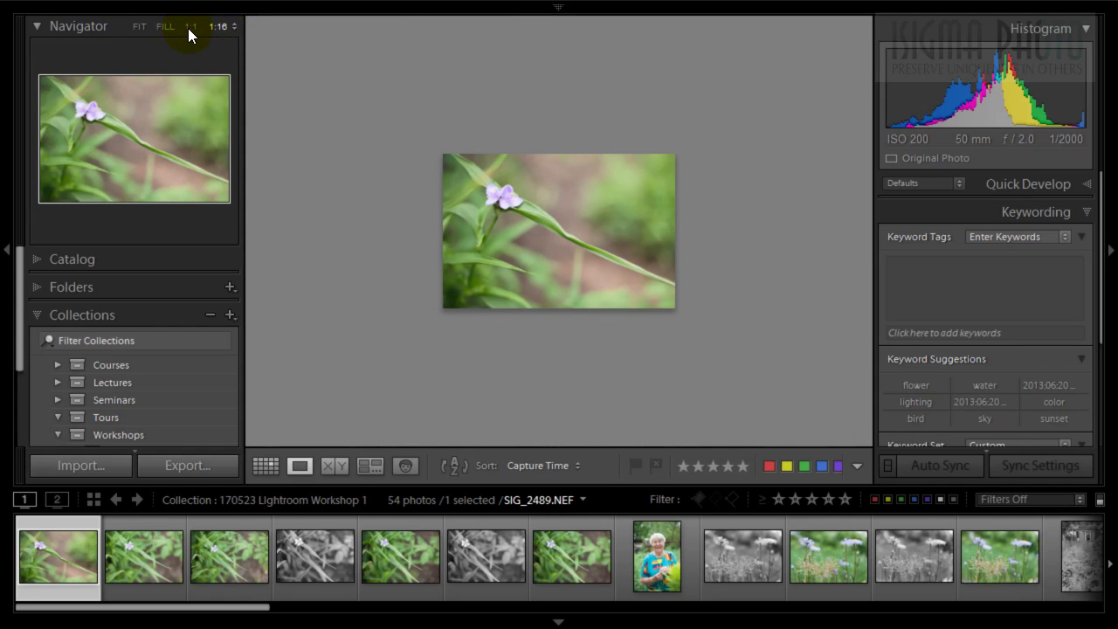
click(192, 26)
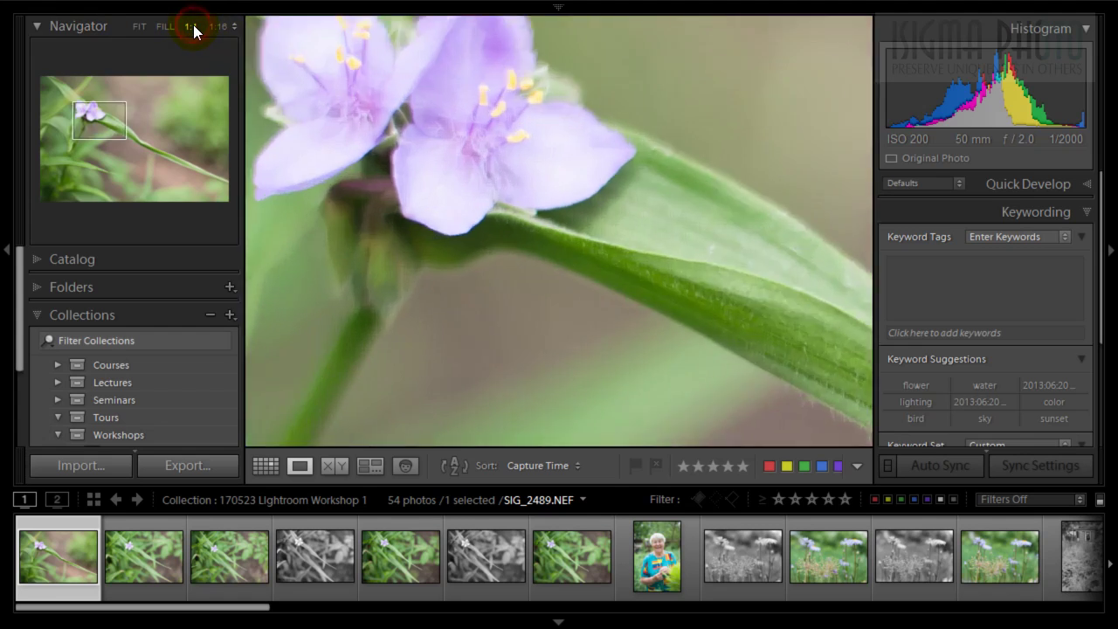
click(219, 28)
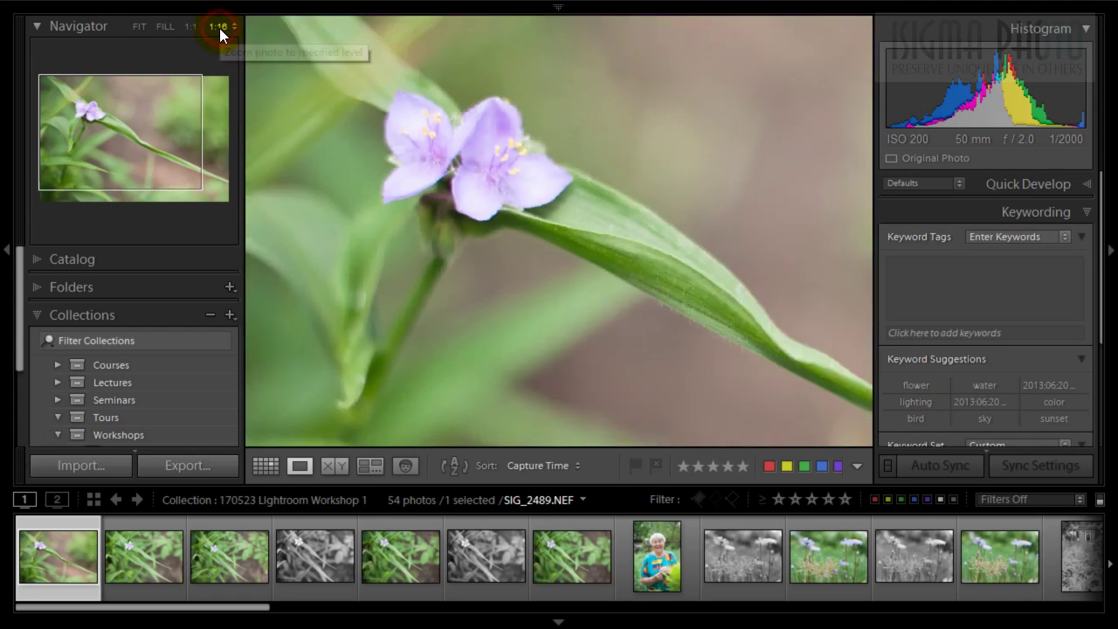
click(232, 26)
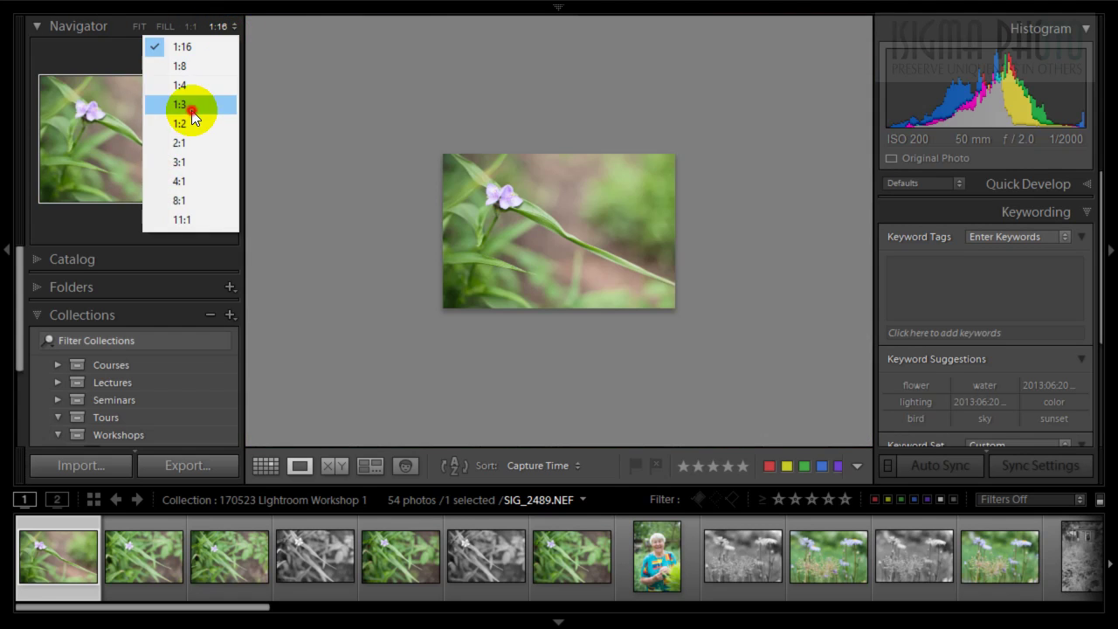
click(185, 105)
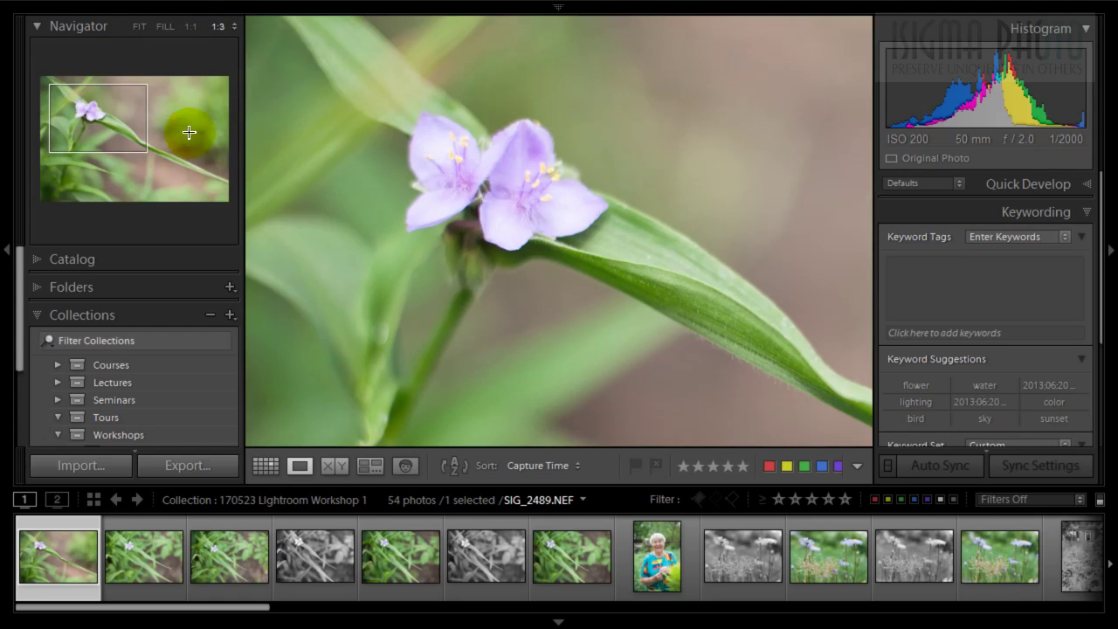
click(138, 26)
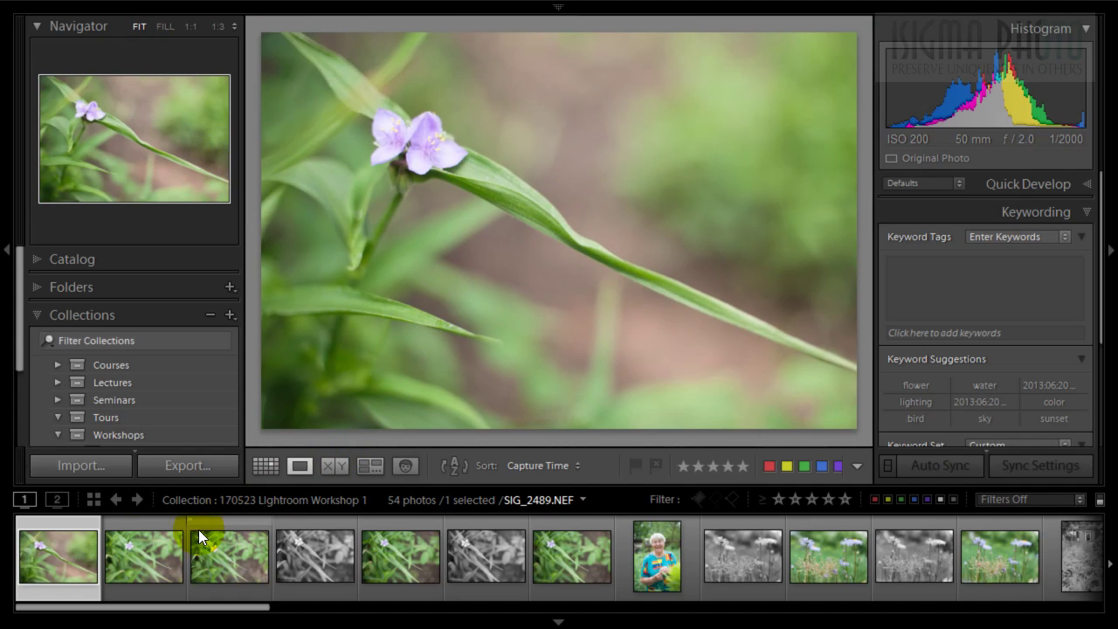
Step: Browse the collection in Loupe view from the first flower photo to the fifth
click(83, 559)
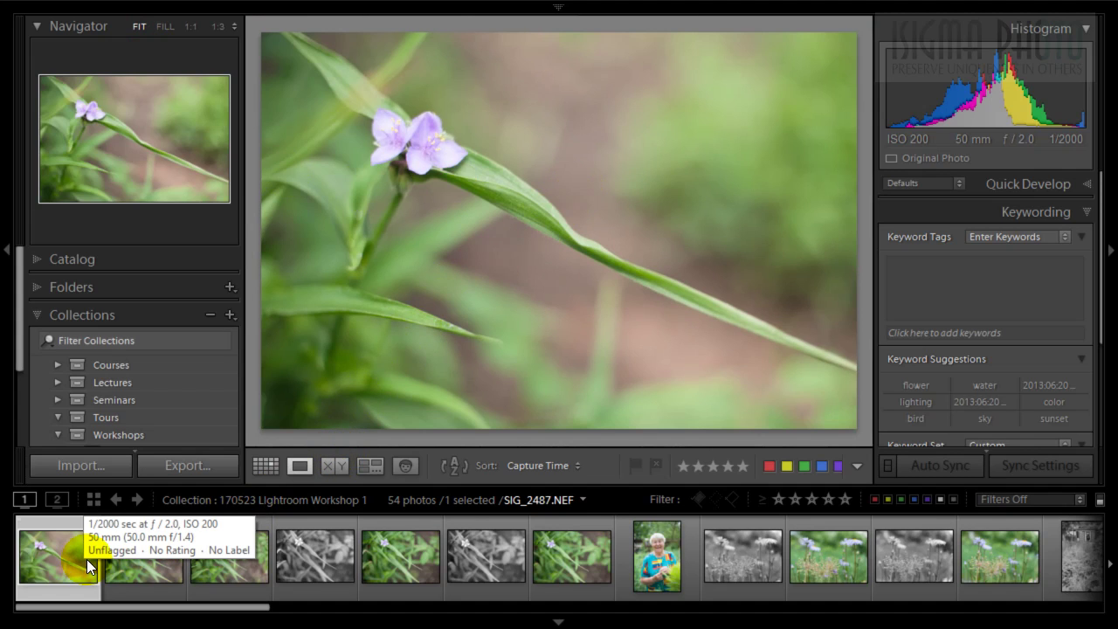
click(220, 559)
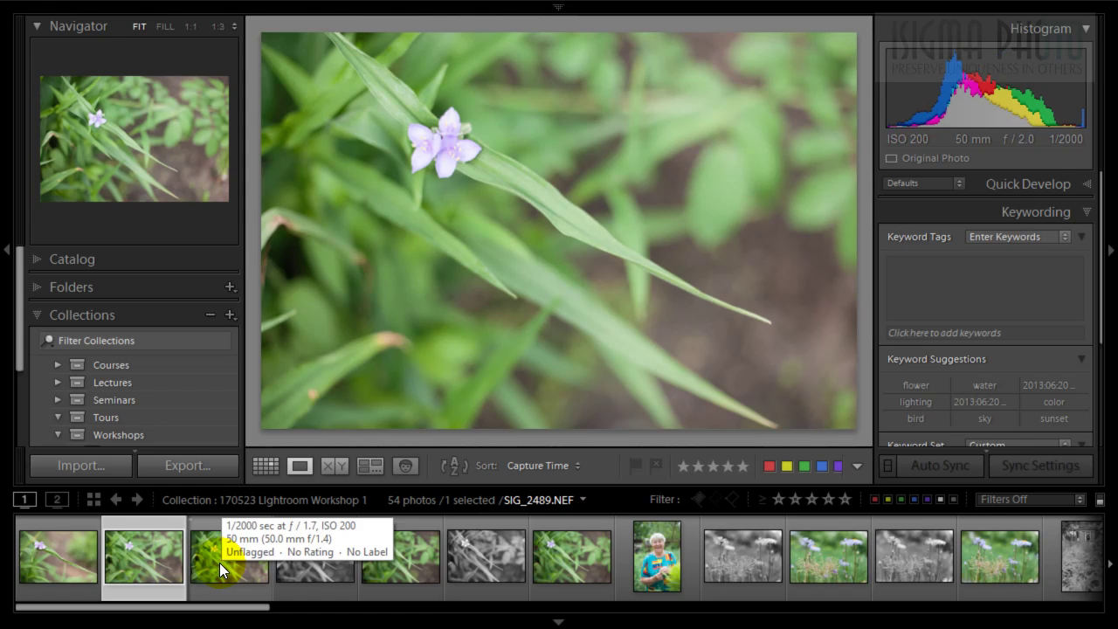
key(Right)
key(Right)
key(Right)
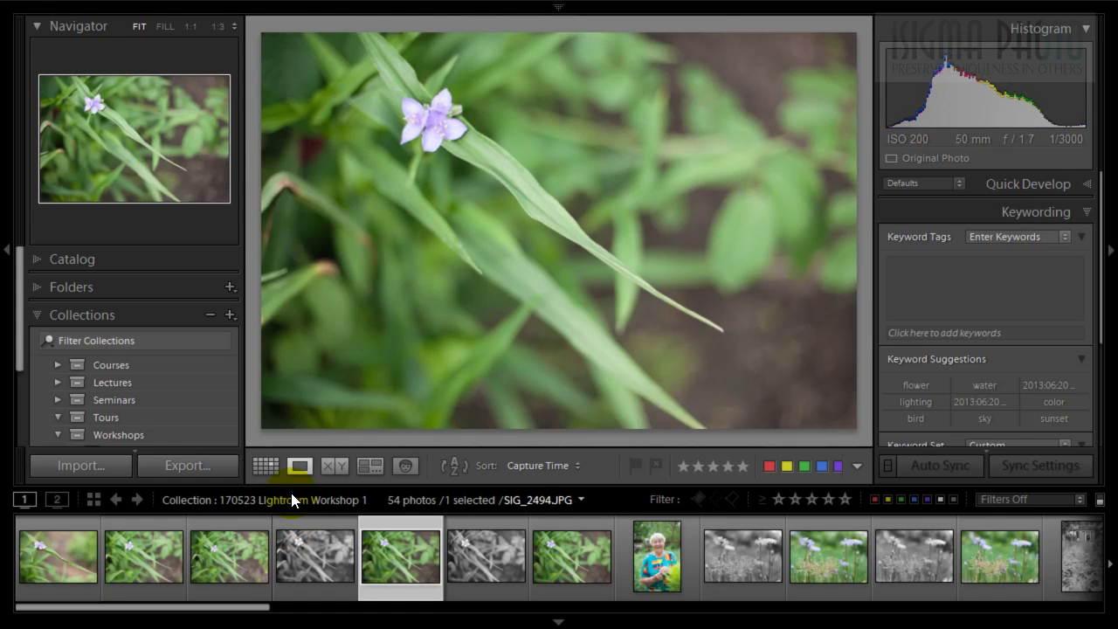
Step: Browse the collection in Loupe view back from the fifth flower photo to the first
key(Left)
key(Left)
key(Left)
key(Left)
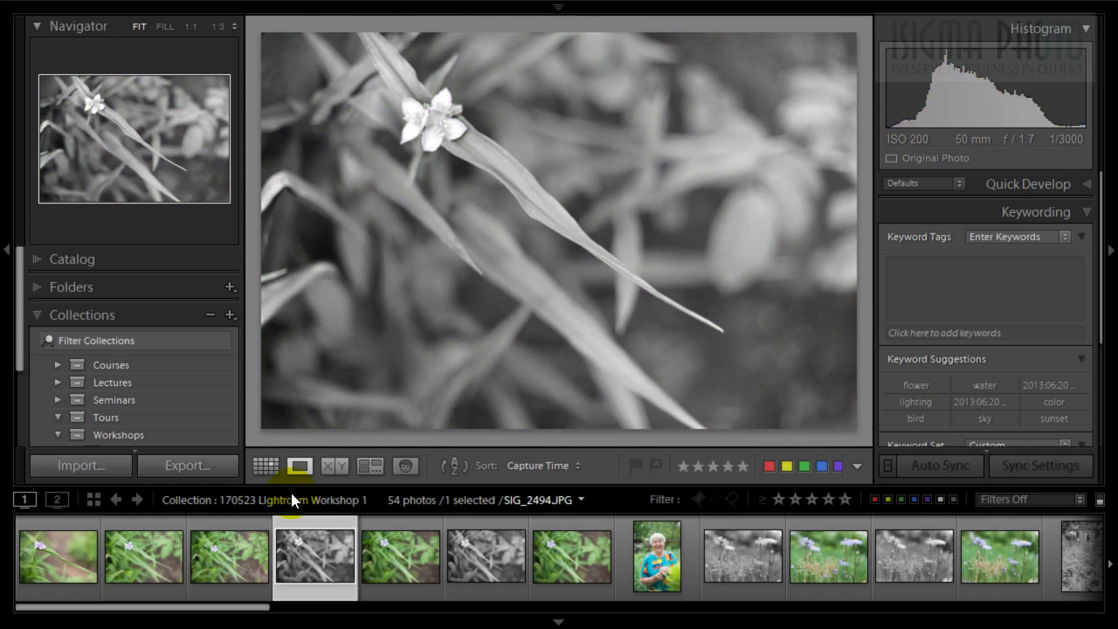
key(Left)
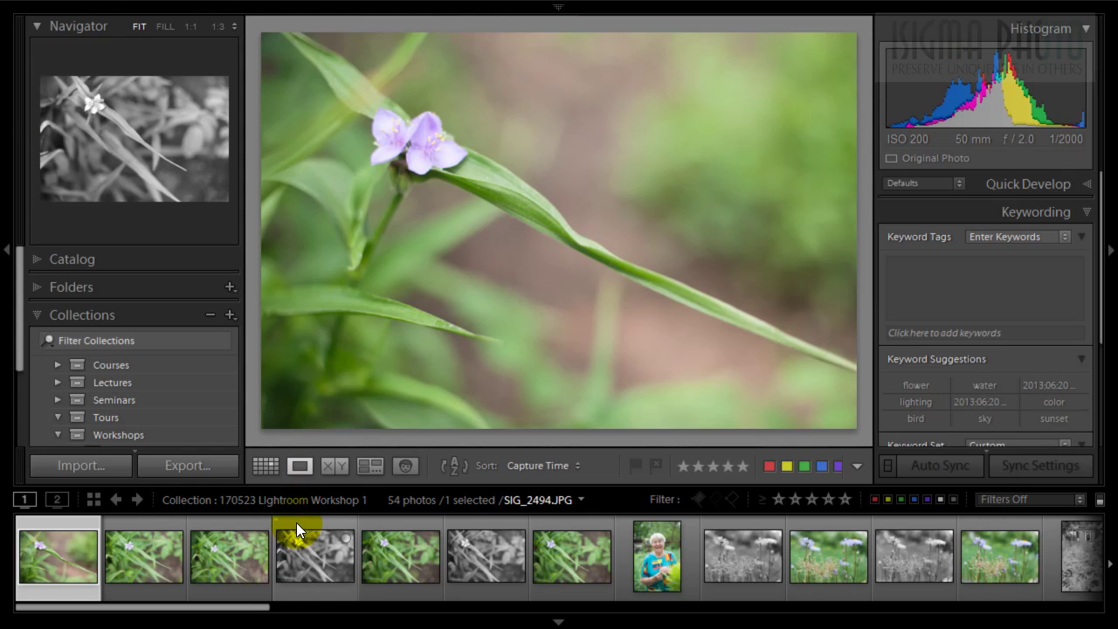
Step: Remove the first flower photo from the collection and undo the removal
key(Delete)
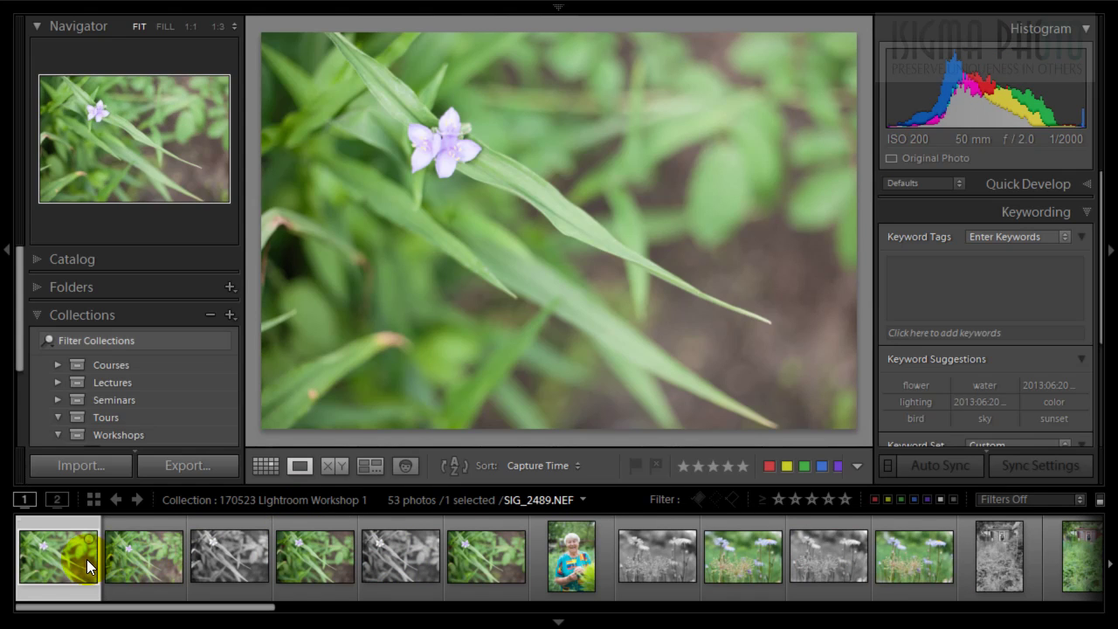
mouse_move(84, 560)
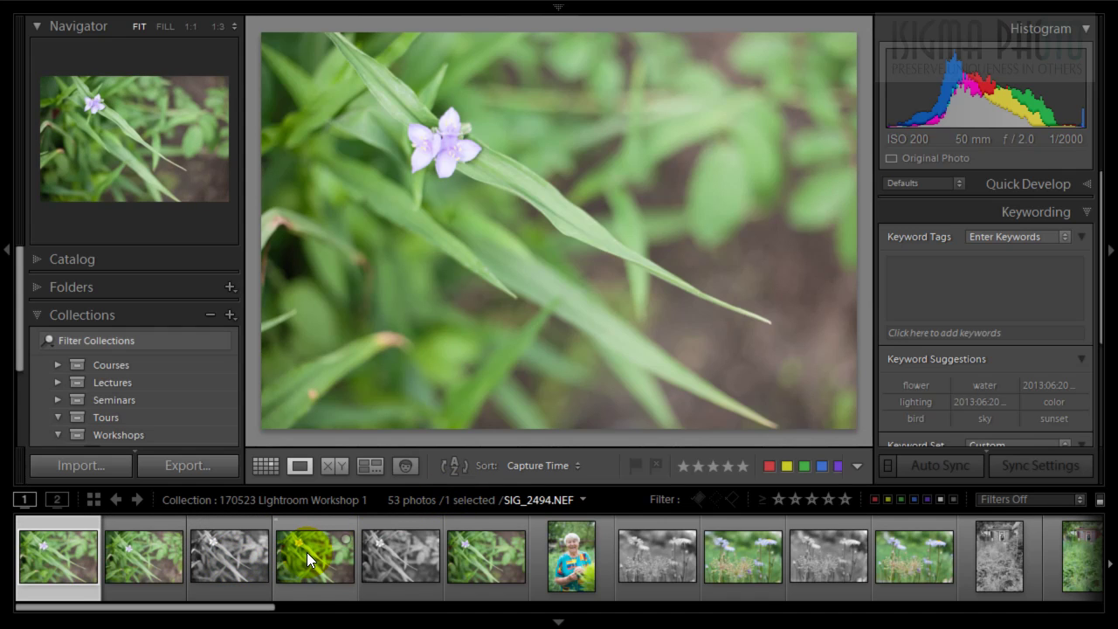
mouse_move(307, 552)
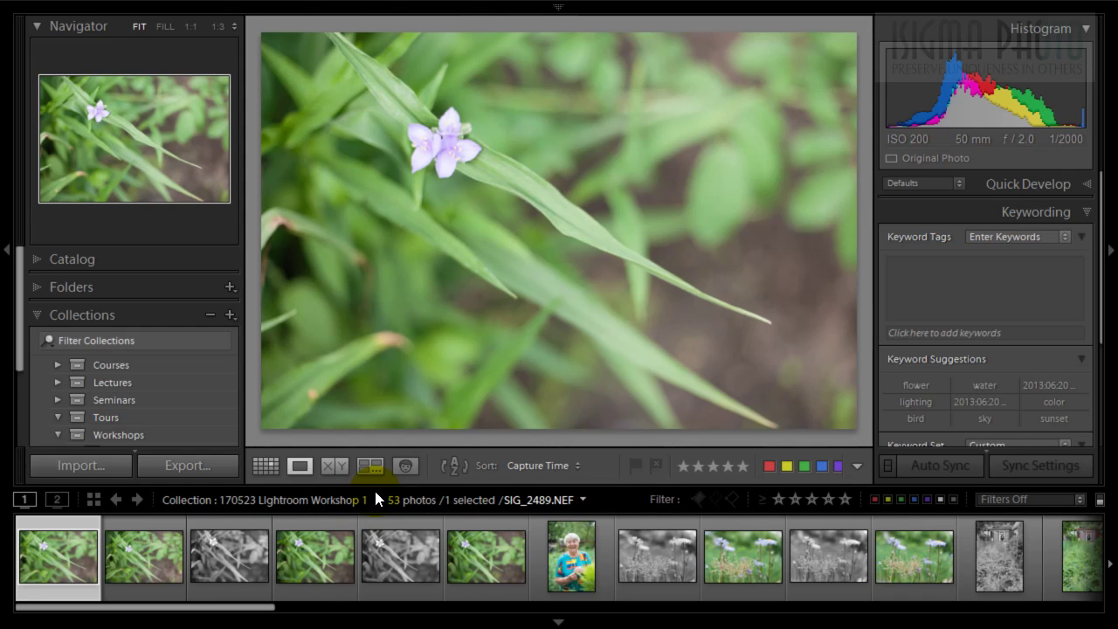
key(ctrl+z)
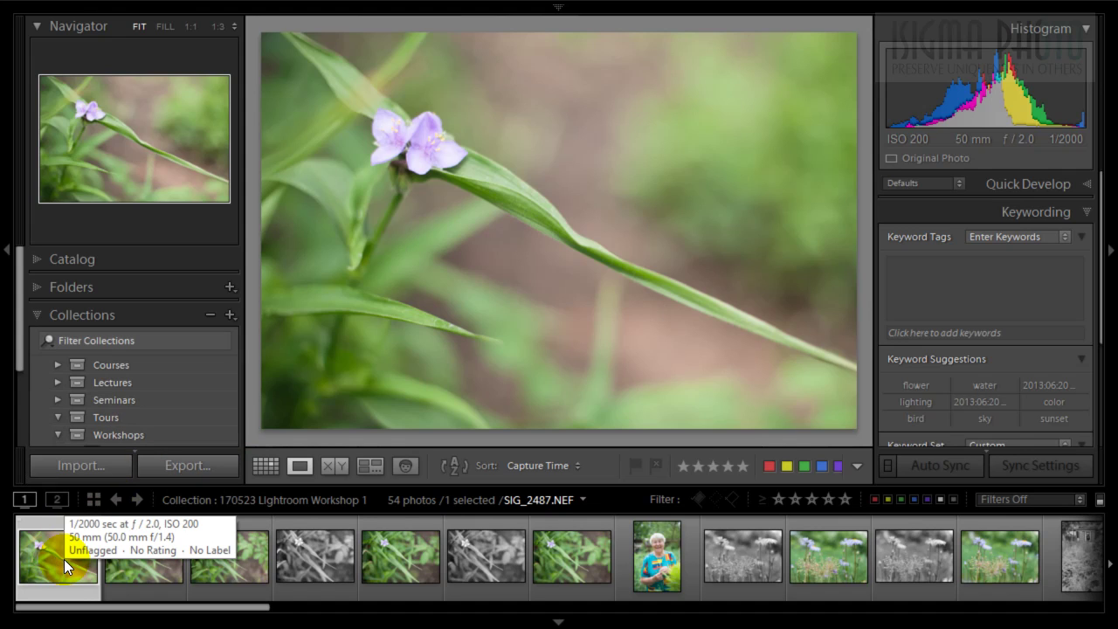
Step: Show the Catalog's Previous Import photos in Grid view
click(83, 259)
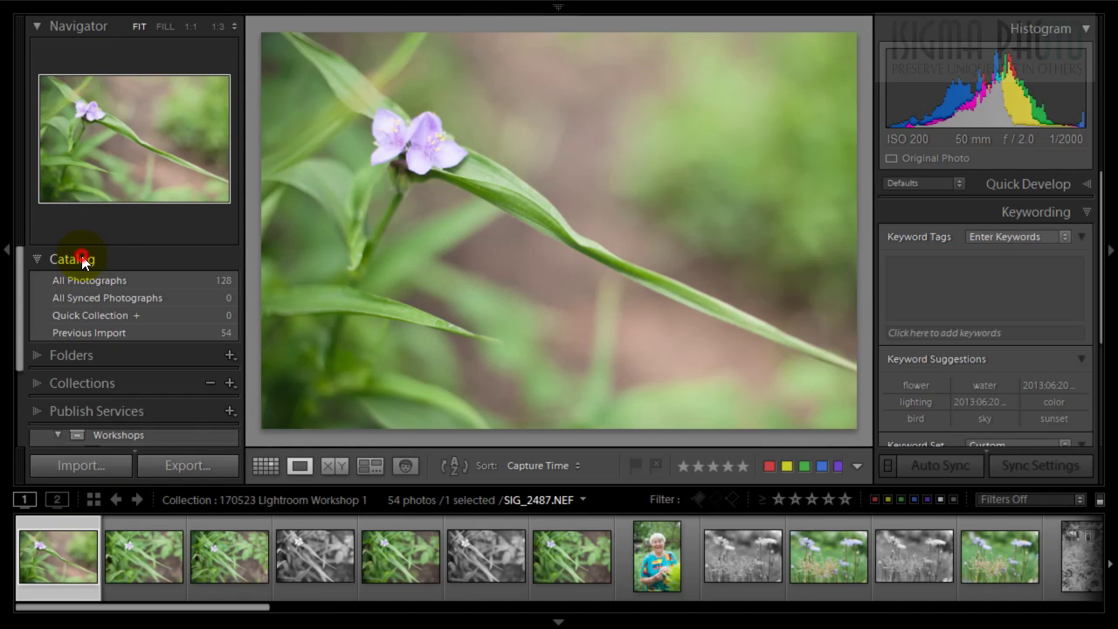
click(87, 333)
key(j)
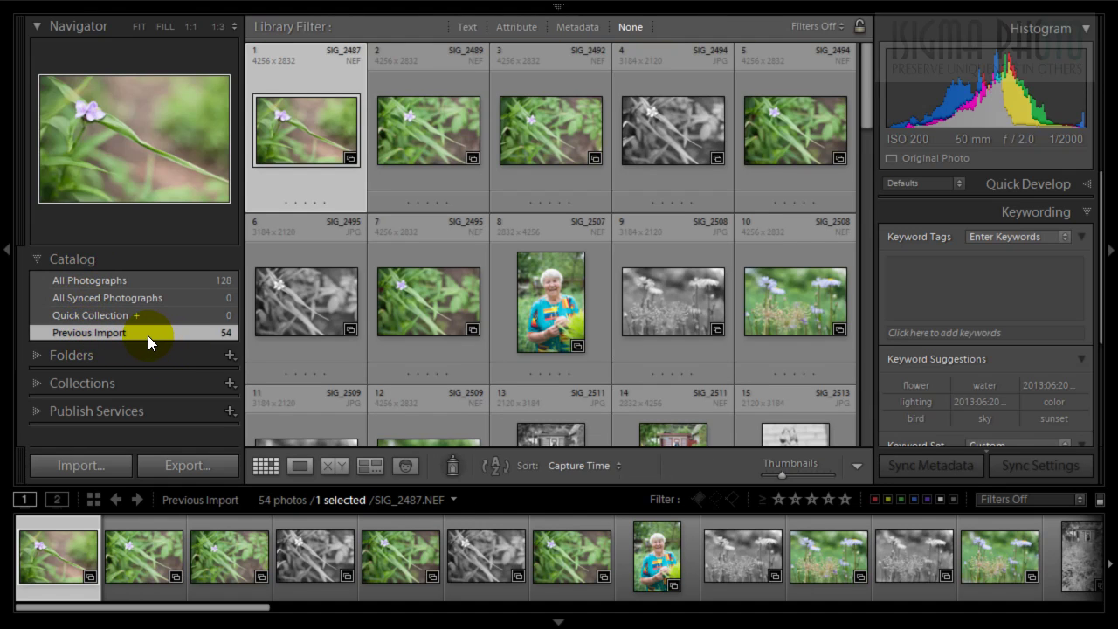
Step: Request deletion of the first flower photo from Previous Import, and cancel it without removing the photo
mouse_move(64, 543)
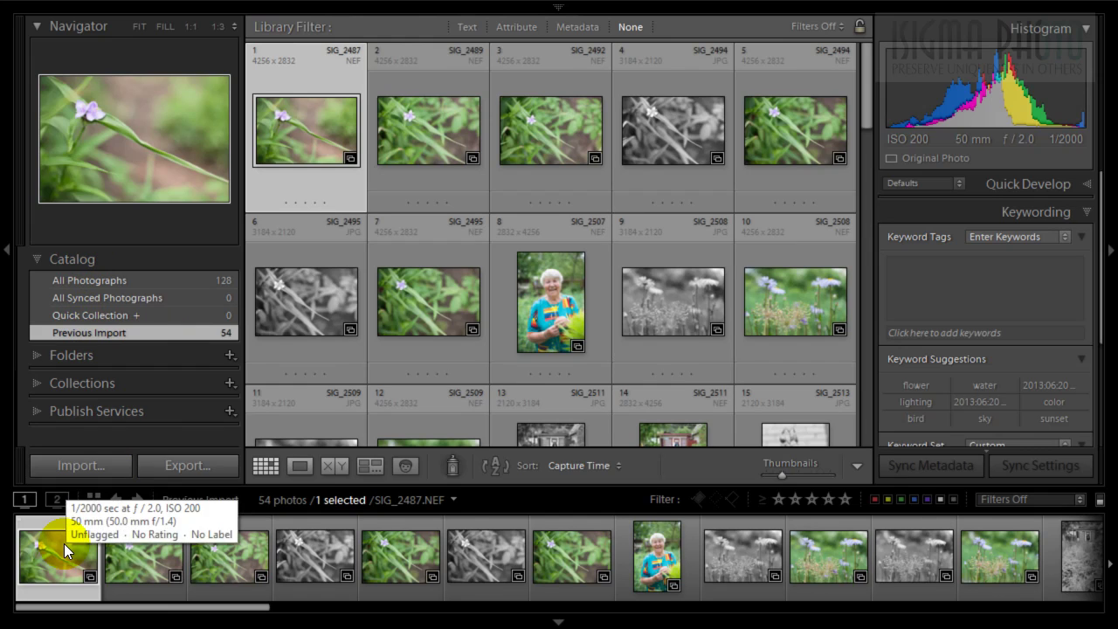
key(Delete)
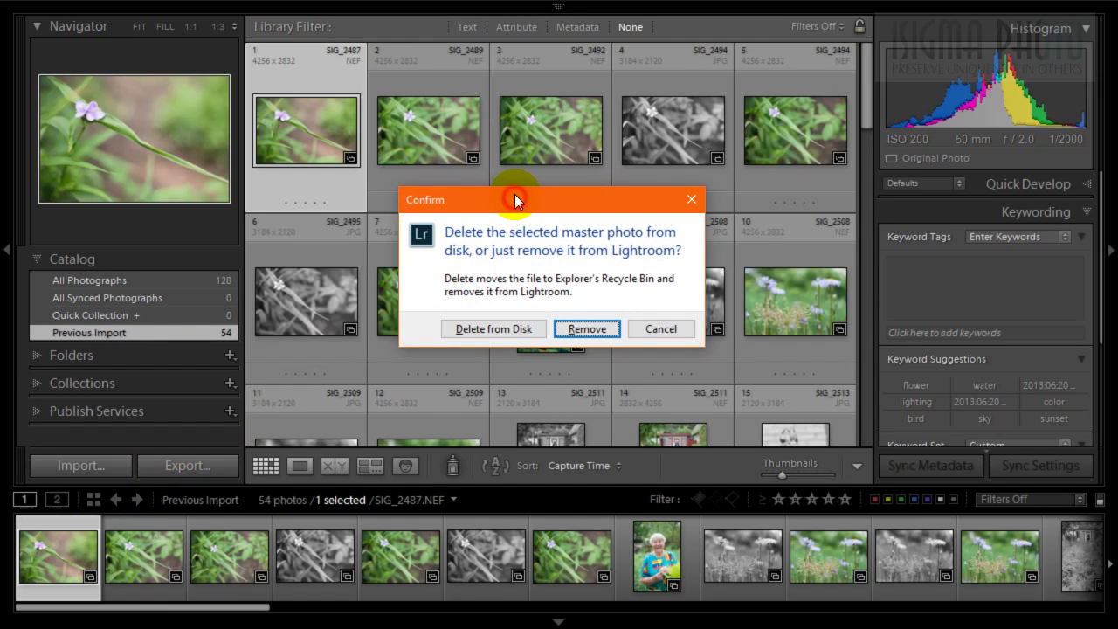
drag(514, 193, 512, 192)
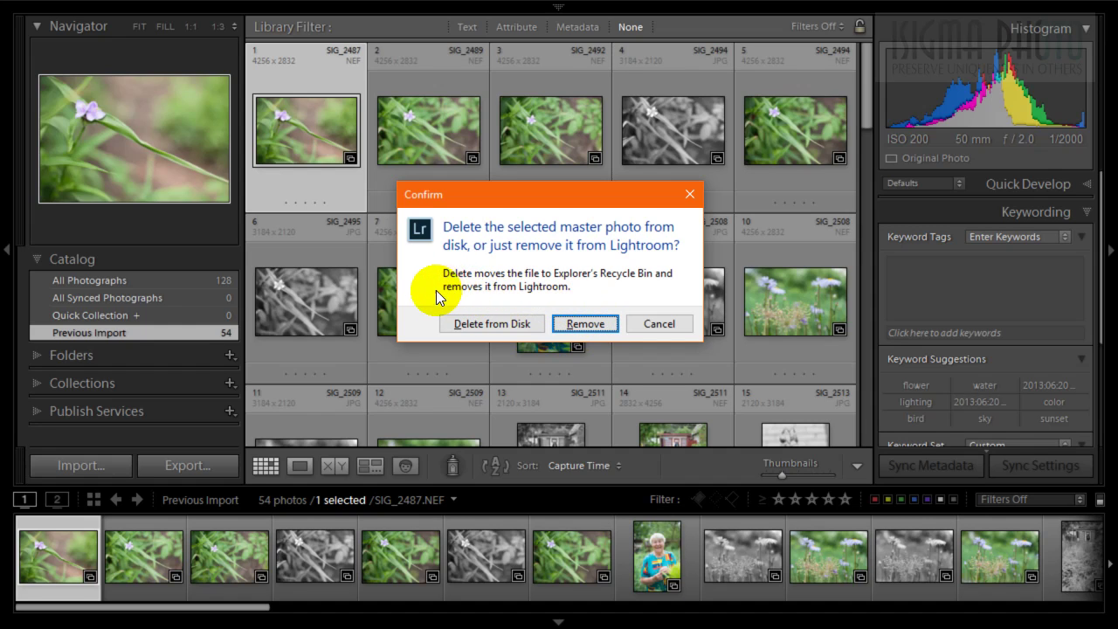
click(654, 325)
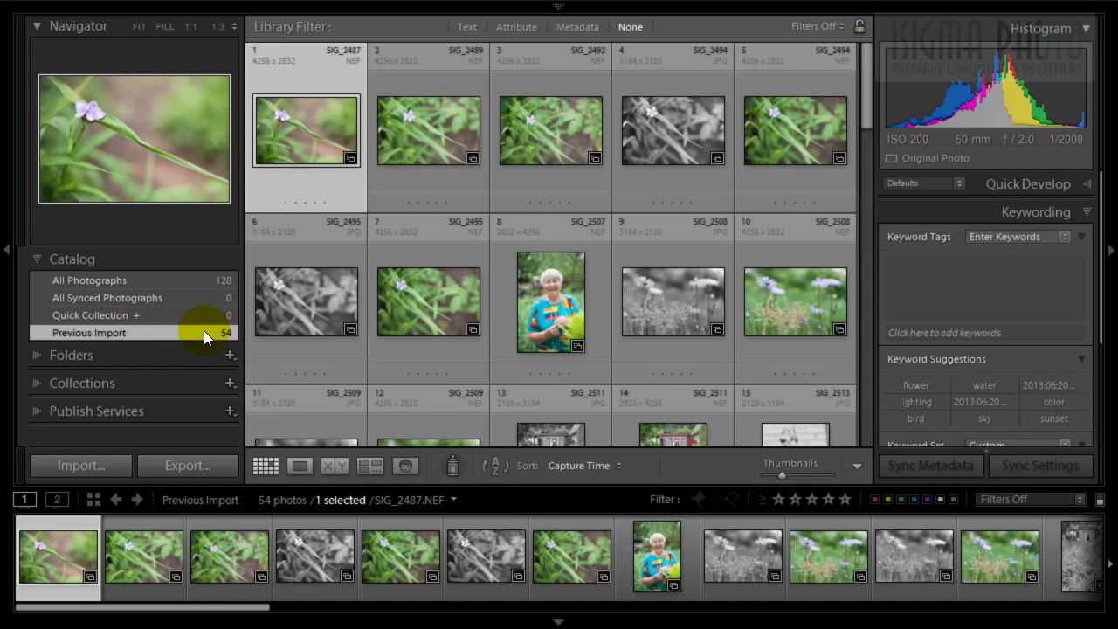
Step: Return to the recent source 170523 Lightroom Workshop 1 and display its first flower photo in Loupe view
click(518, 500)
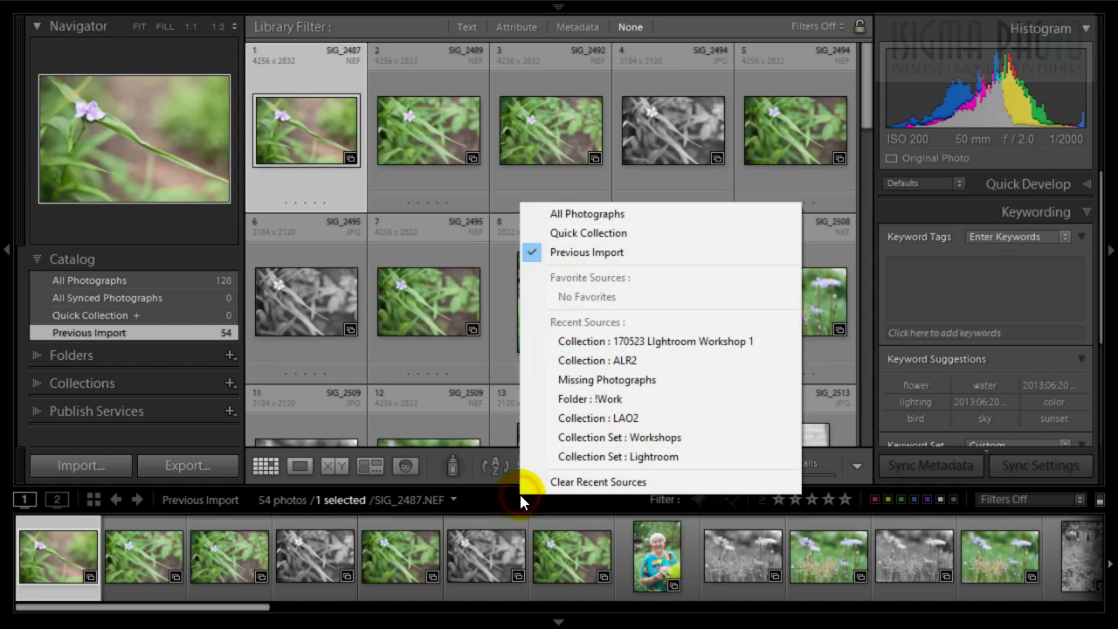
click(585, 343)
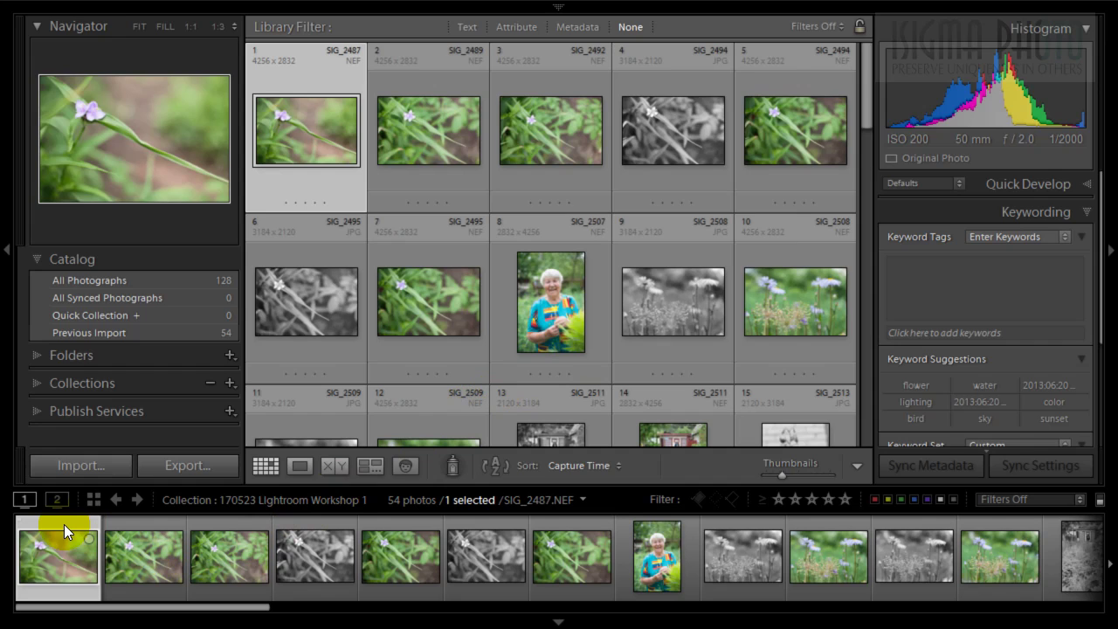
double_click(326, 135)
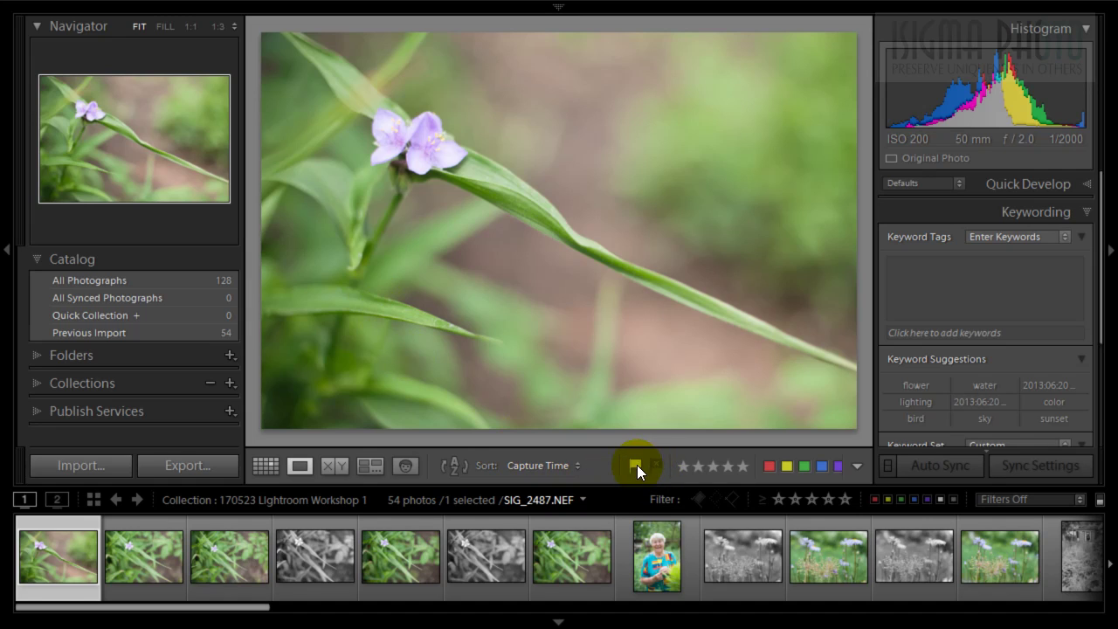
Step: Examine which elements the Loupe toolbar can show and which sort criteria are available, leaving both as they are
click(853, 470)
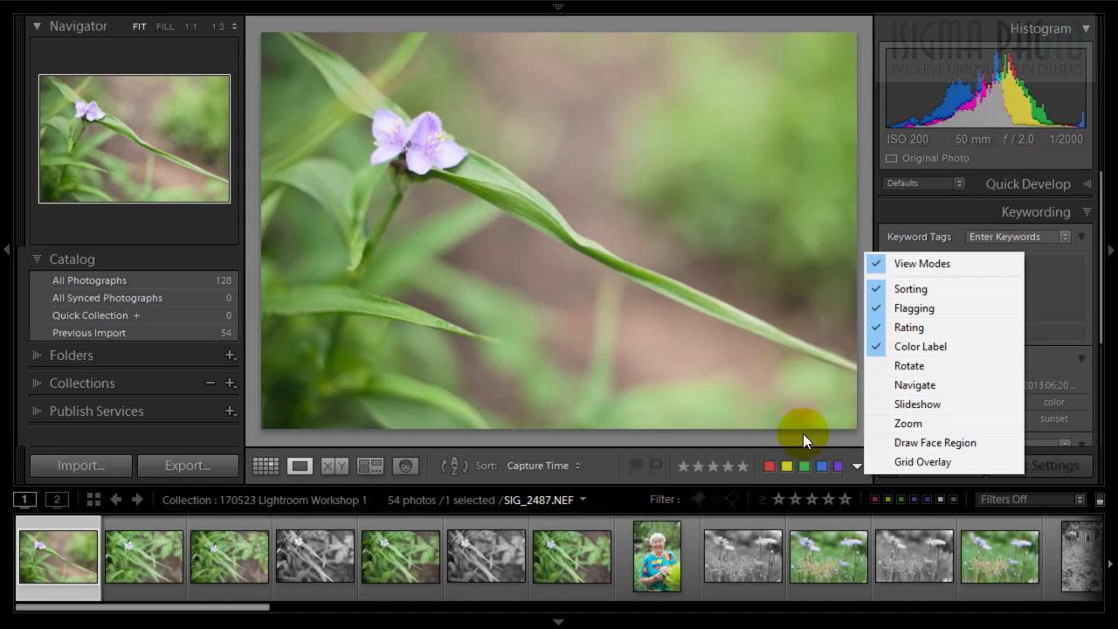
click(605, 461)
click(607, 474)
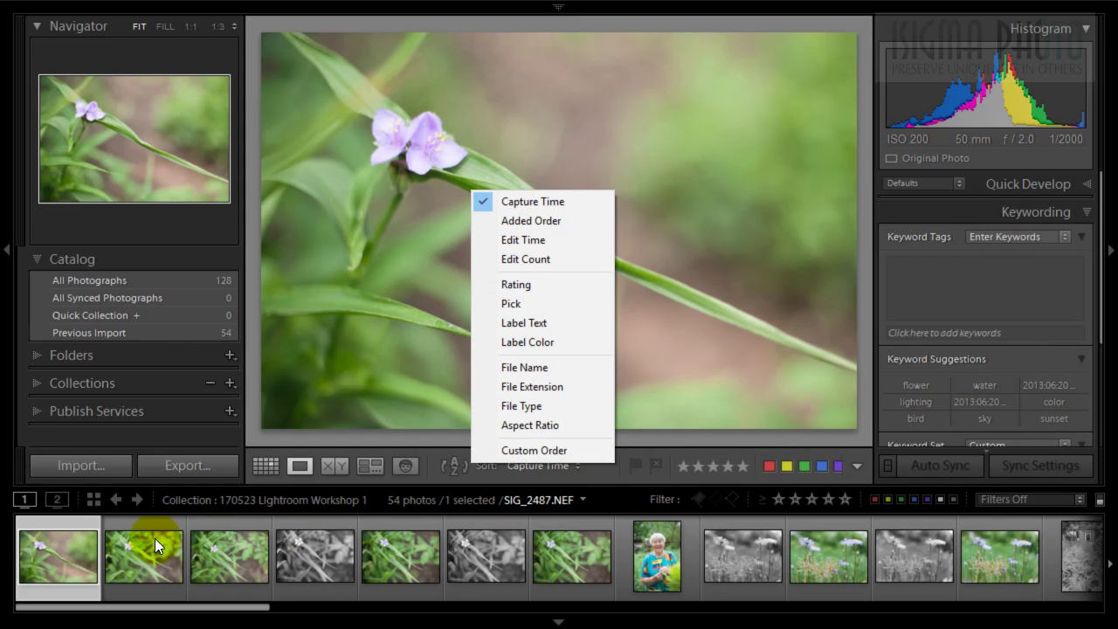
click(58, 545)
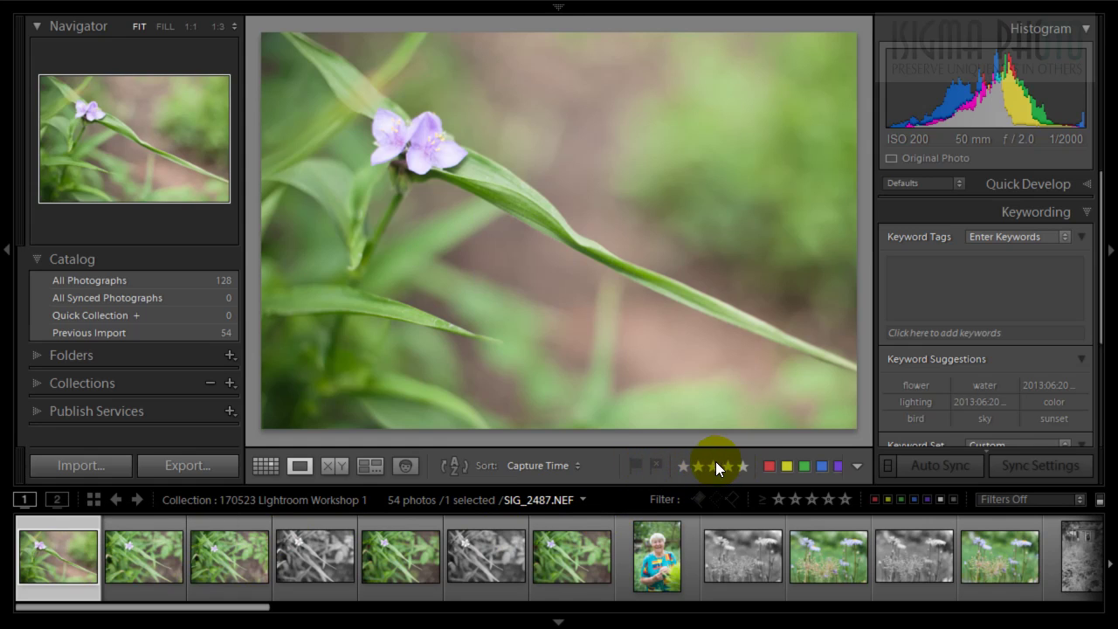
Step: Flag the first flower photo as a pick, change the flag to rejected, and clear it again
click(637, 465)
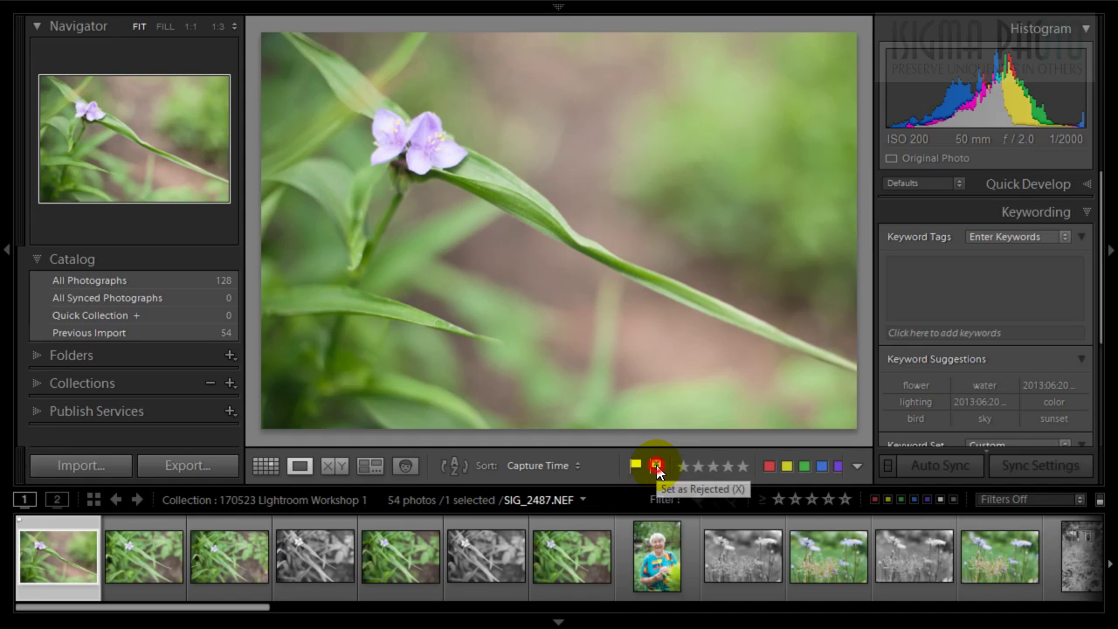
click(656, 464)
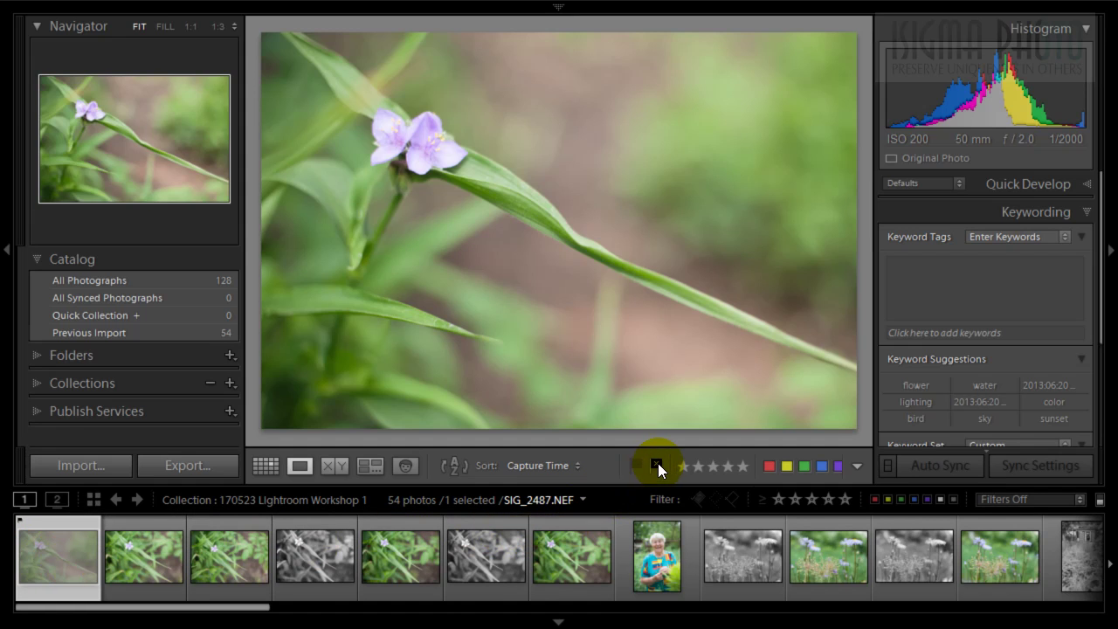
click(658, 464)
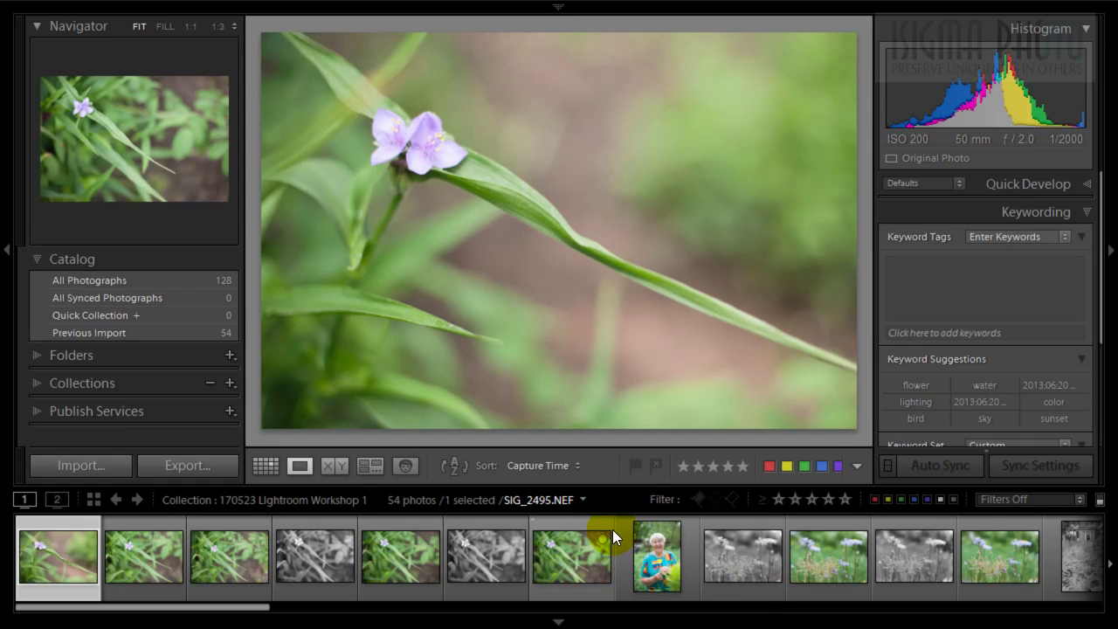
click(634, 467)
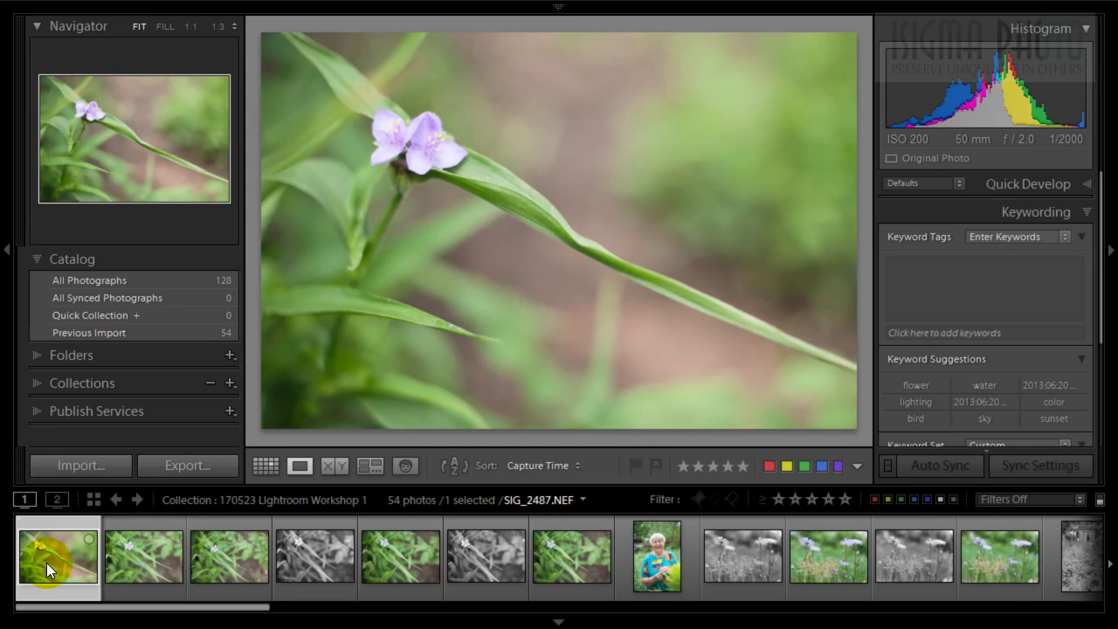
Step: Compare the second and third flower photos in Loupe view and flag the second, SIG_2489.NEF, as rejected
mouse_move(46, 562)
mouse_move(93, 571)
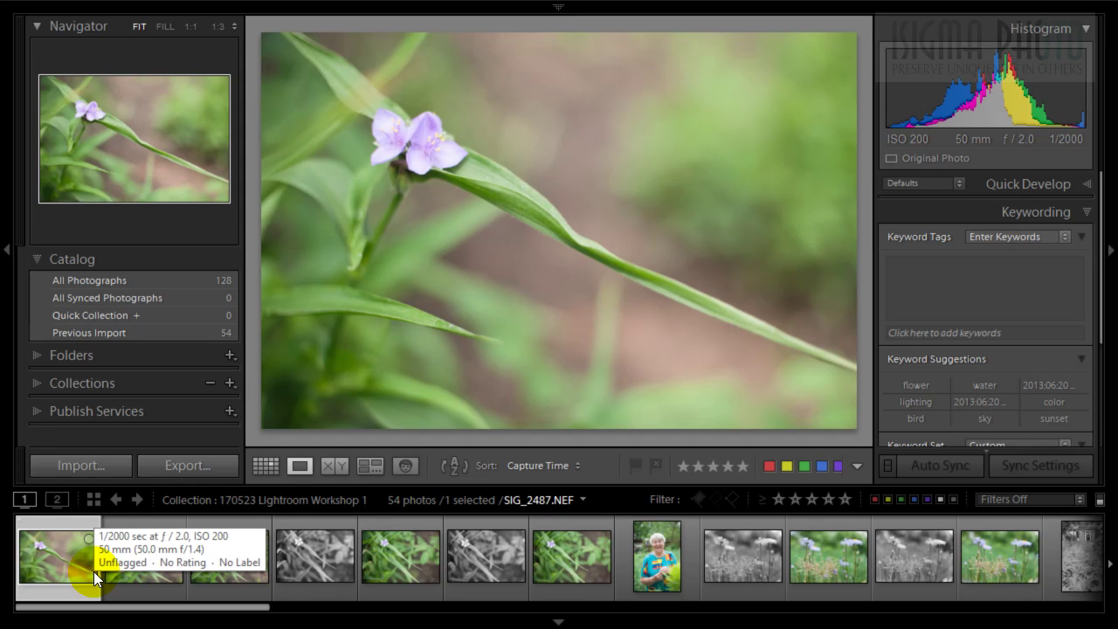
key(Right)
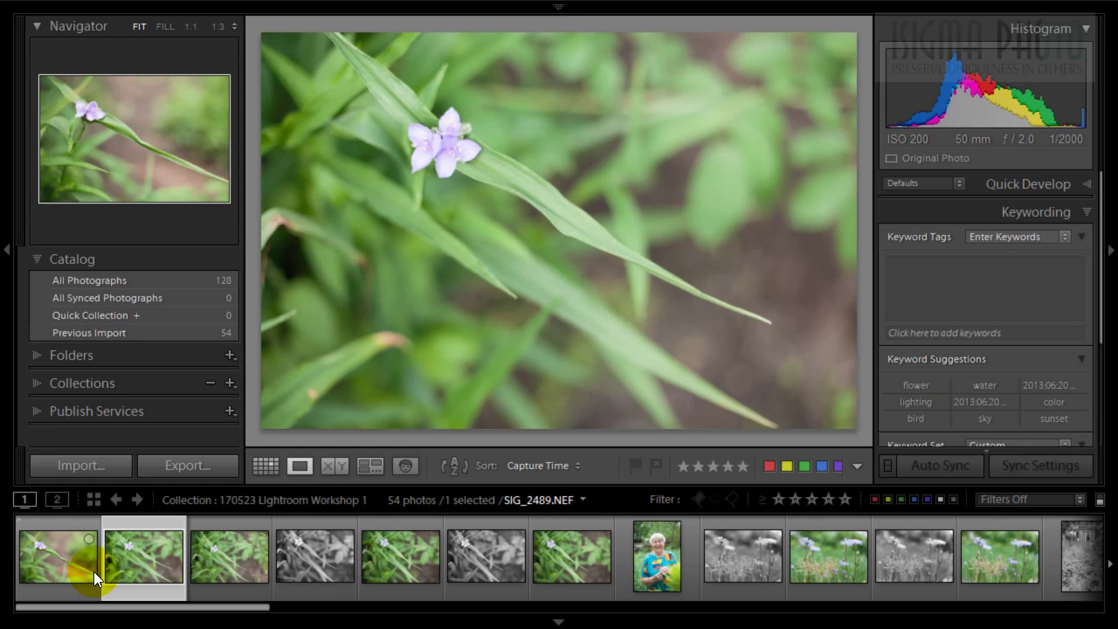
key(Right)
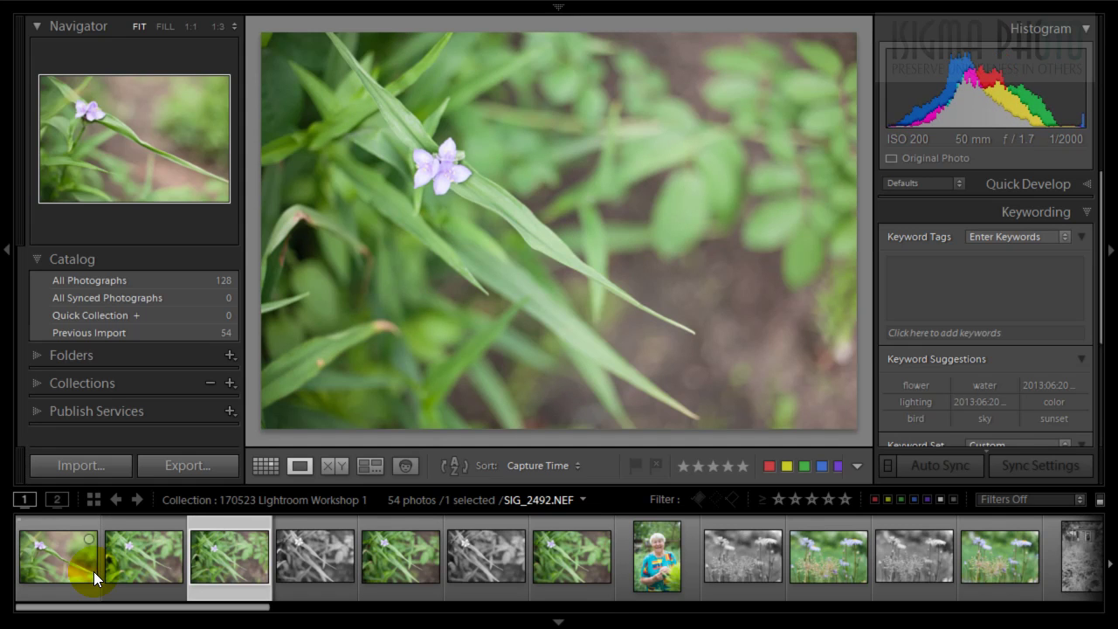
key(Left)
key(x)
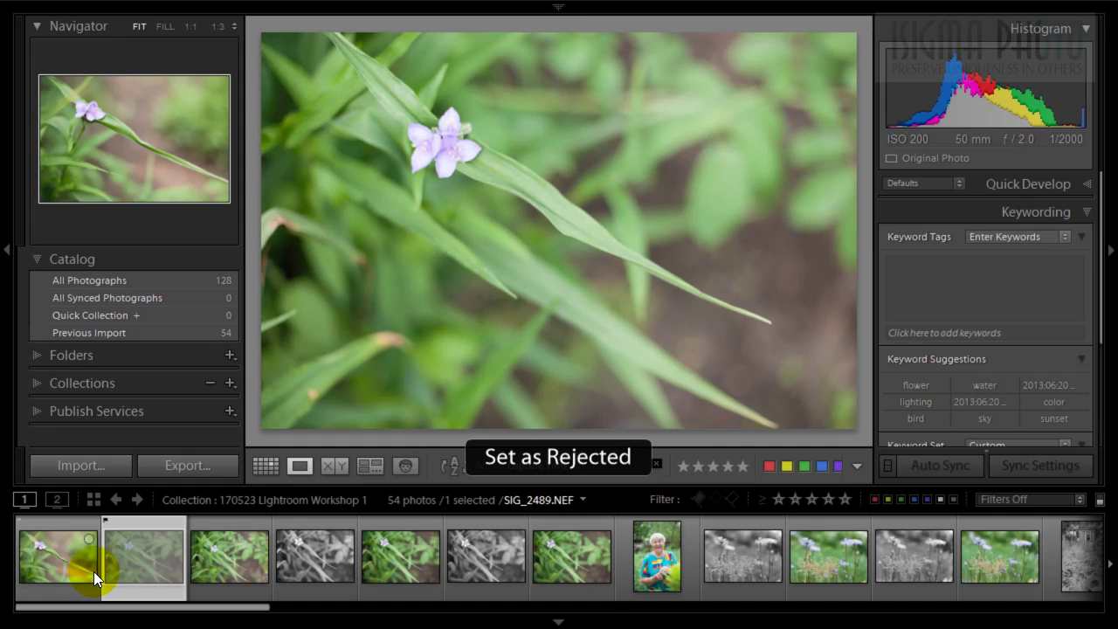
Step: Keep the third flower photo unflagged and flag the fourth, fifth and sixth flower photos as rejected
key(Right)
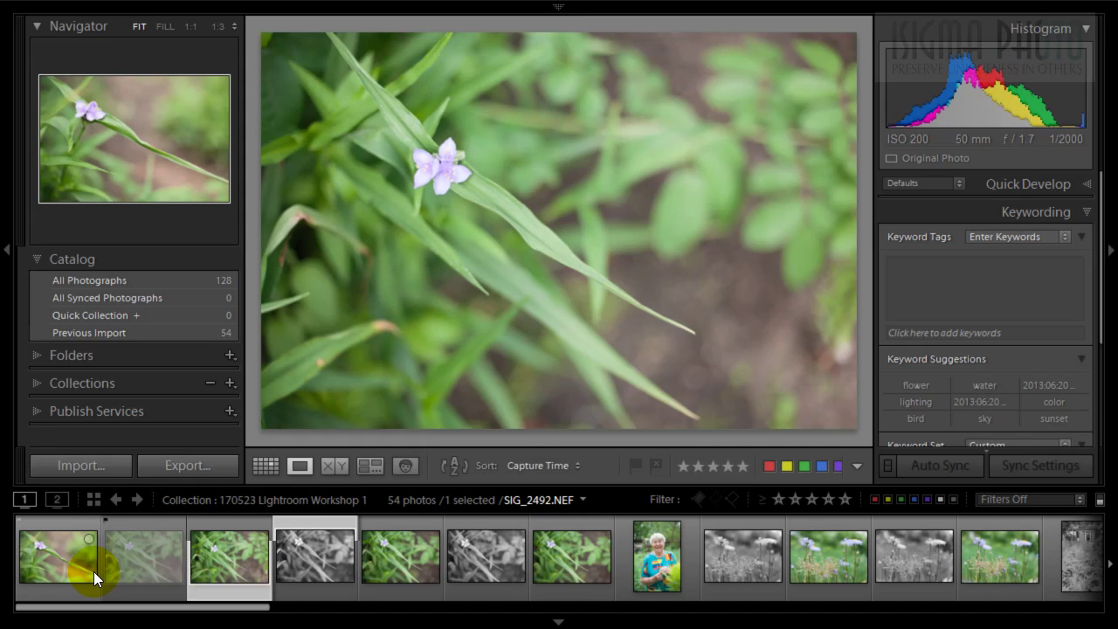
key(x)
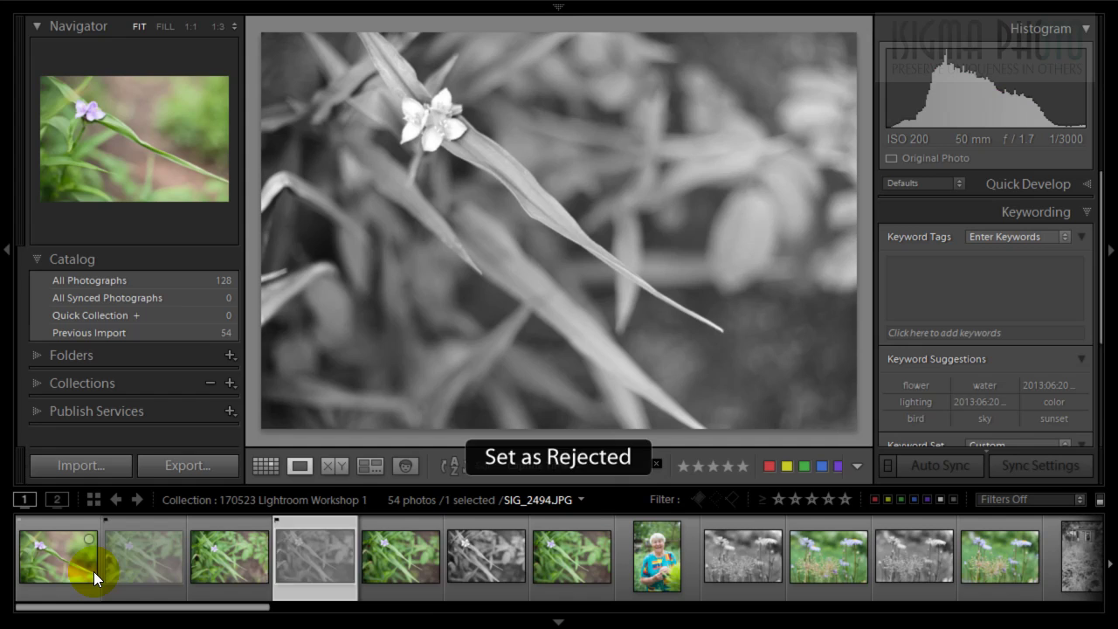
key(Right)
key(x)
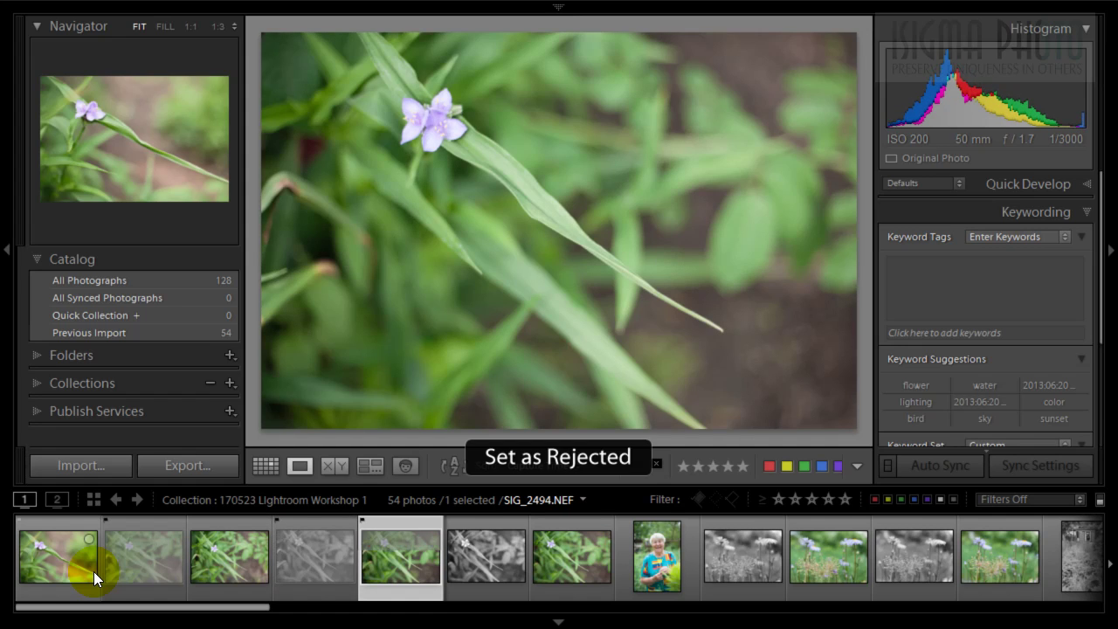
key(Right)
key(x)
Step: Review the portrait and daisy photos, flag both SIG_2509 versions, JPG and NEF, as rejected, and go on to the black-and-white garden photo
key(Right)
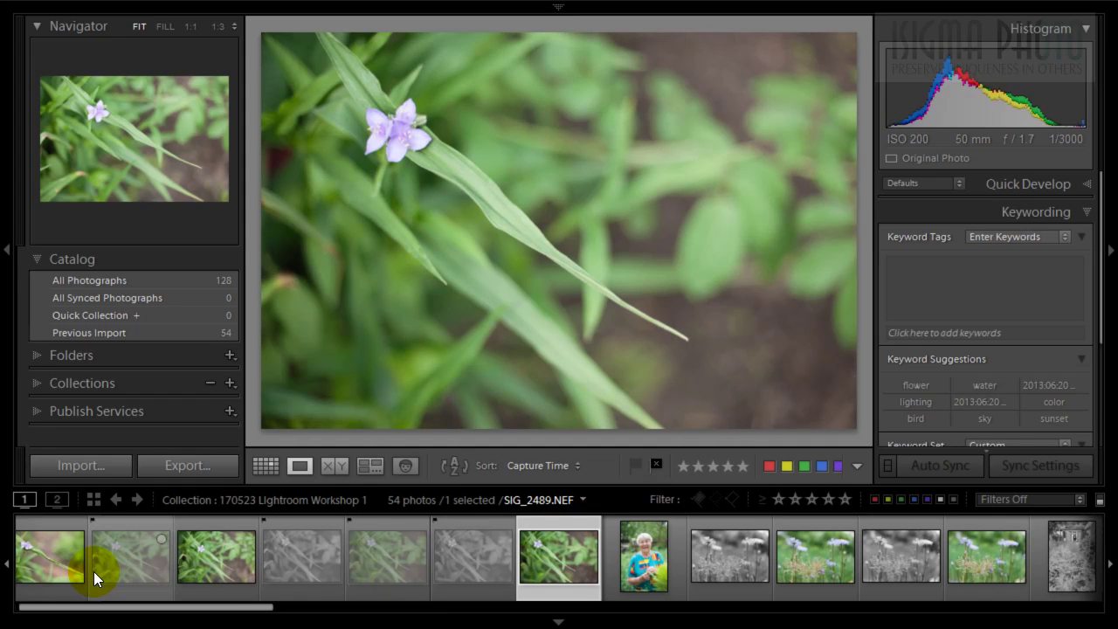
key(Right)
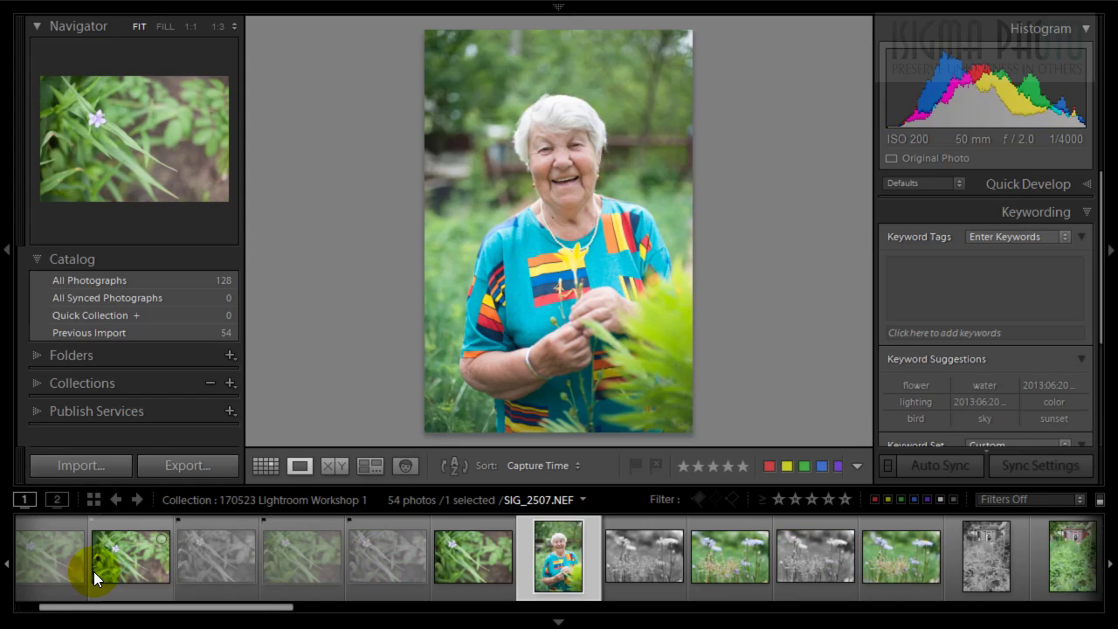
key(Right)
key(Right)
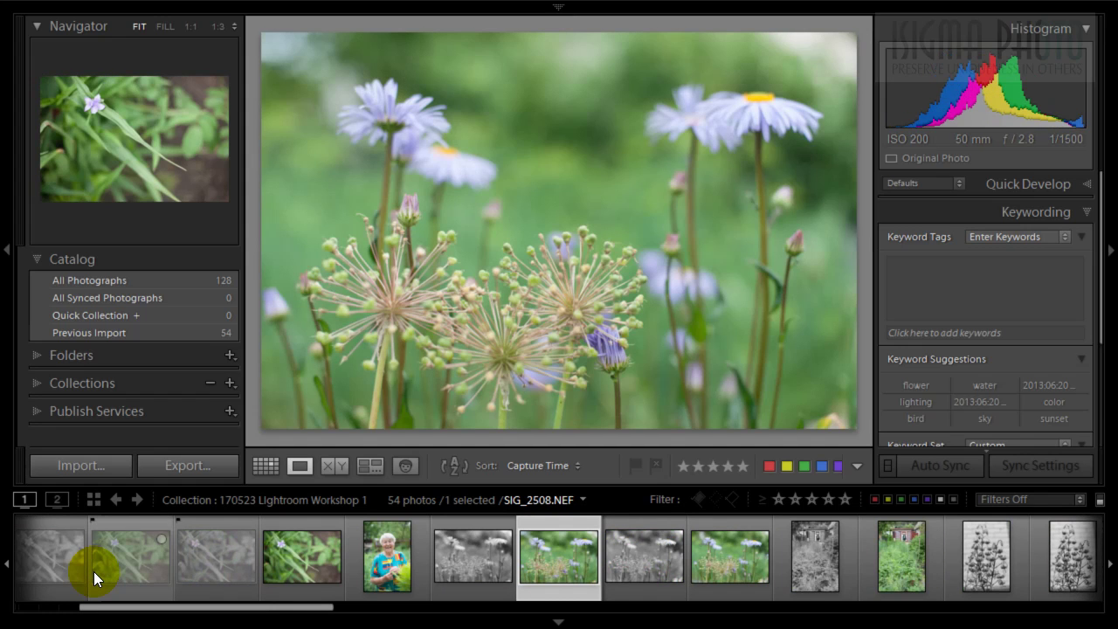
key(Right)
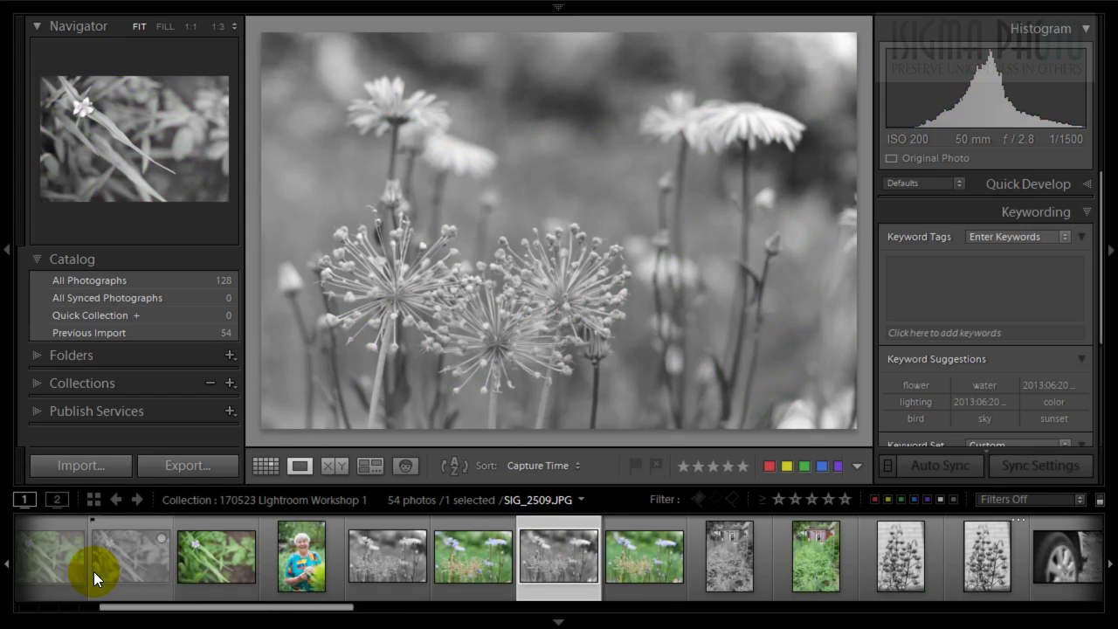
key(Right)
key(x)
key(Left)
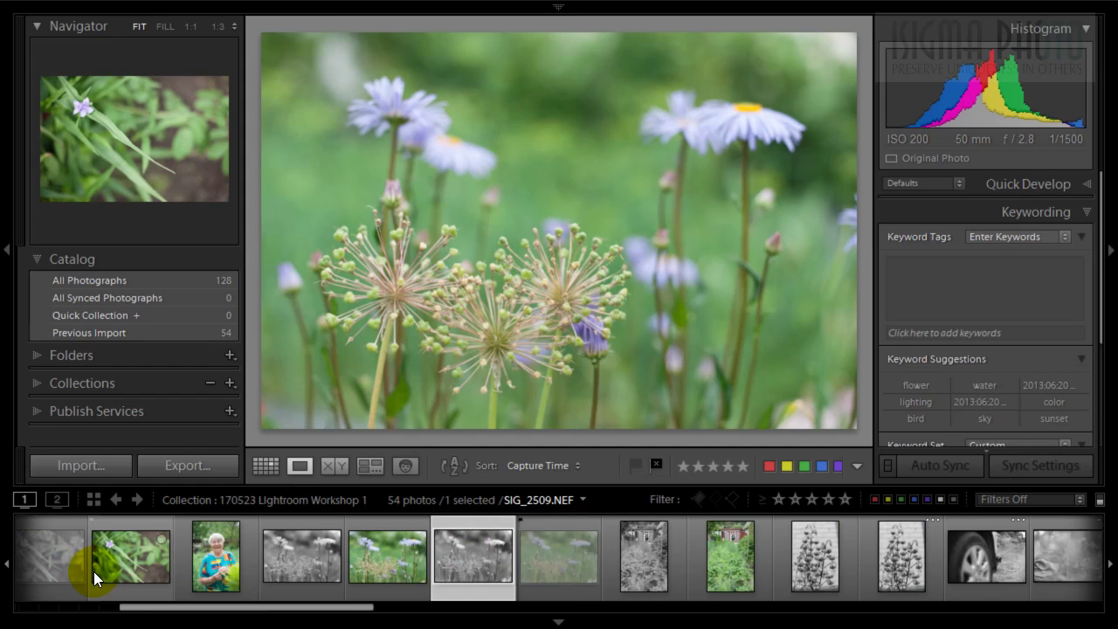
key(x)
key(Right)
key(Right)
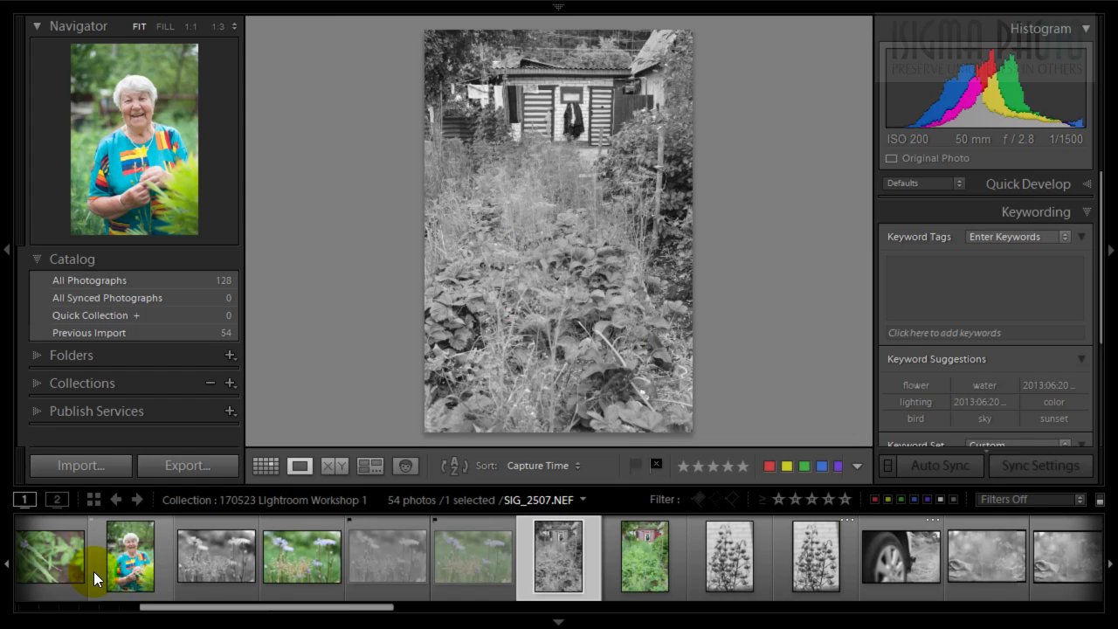
Step: Go back to the color daisy photo SIG_2509.NEF, clear its rejected flag, and return to the black-and-white garden photo
key(Left)
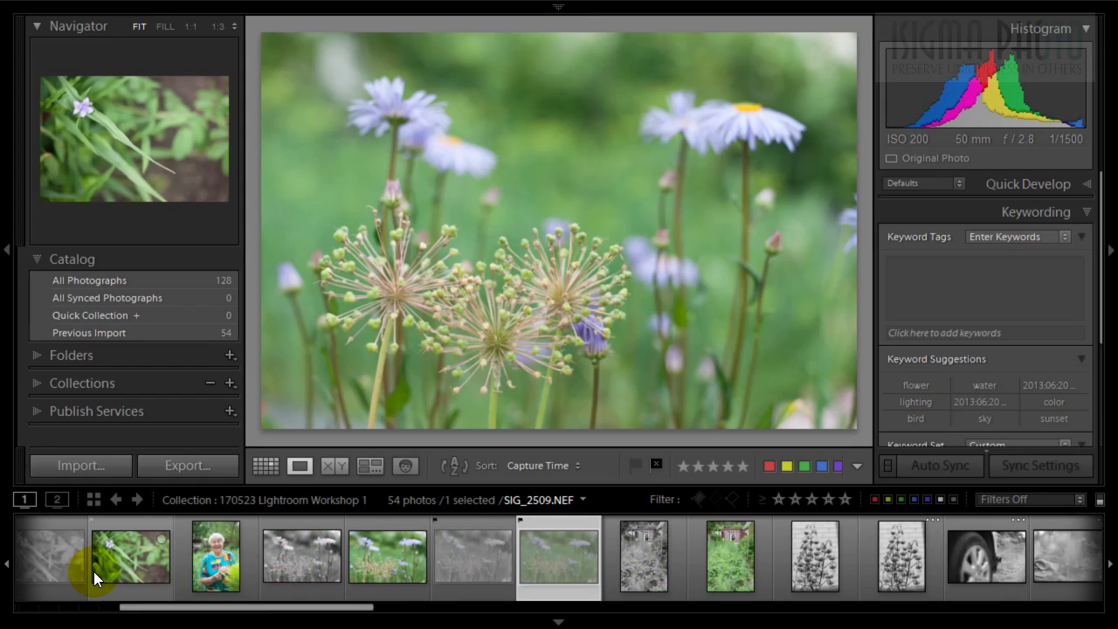
key(u)
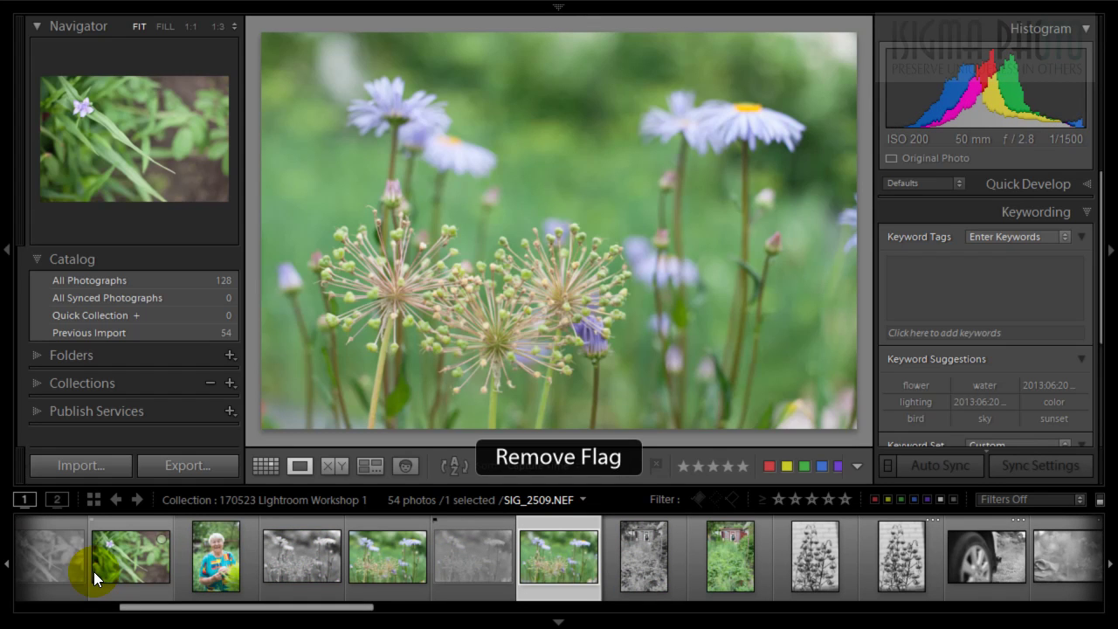
key(Right)
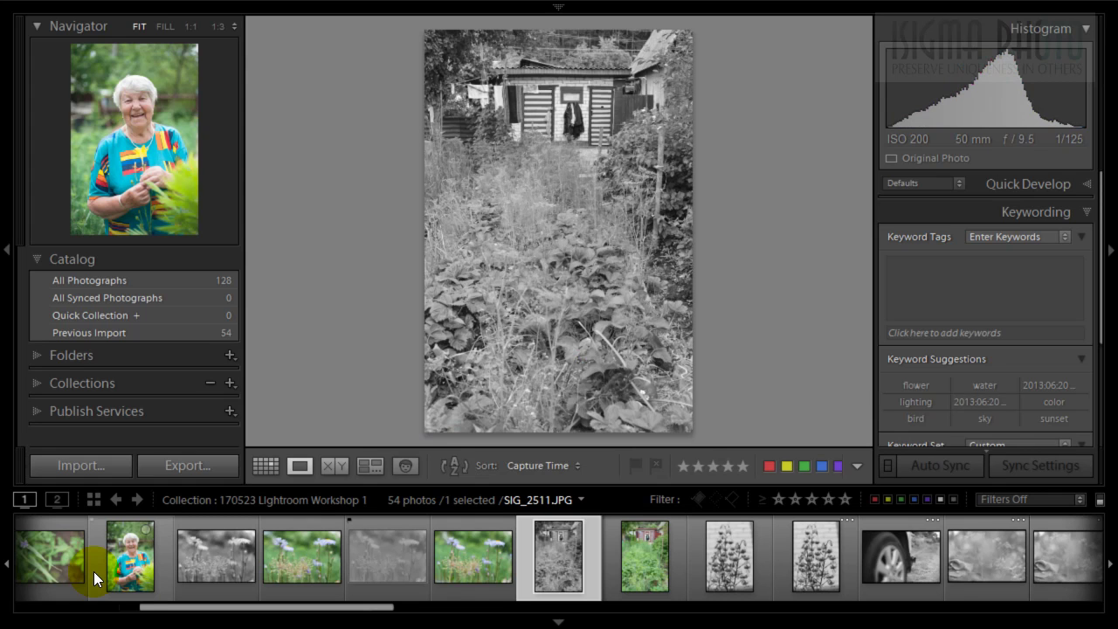
Step: Flag both versions of the garden photo SIG_2511 and the black-and-white lily photo SIG_2513.JPG as rejected, keeping the color lily unflagged
key(shift+x)
key(shift+x)
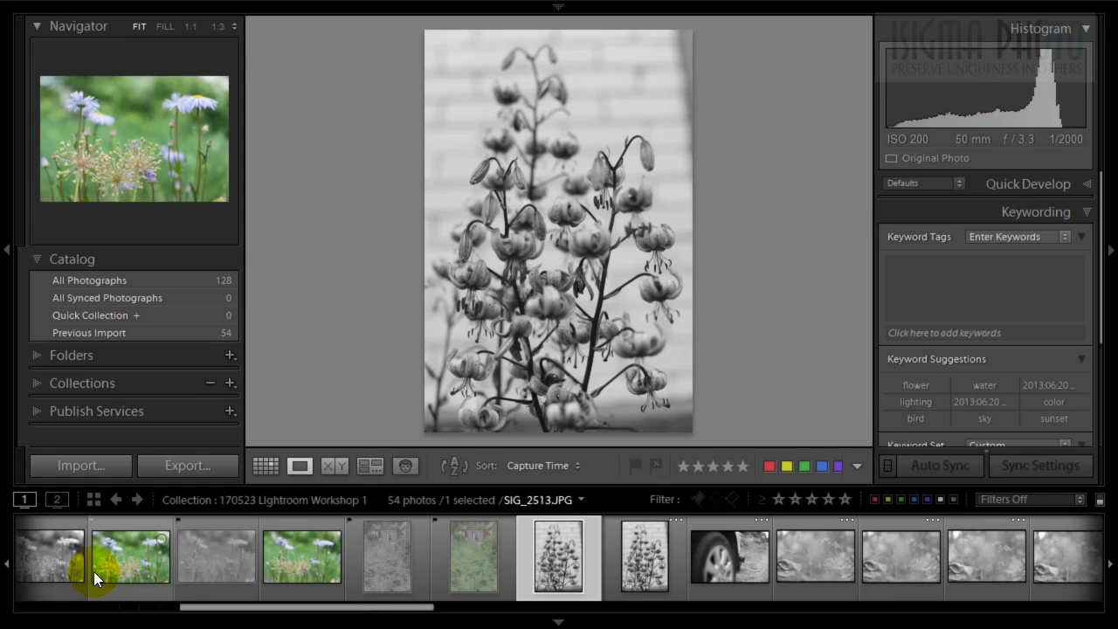
key(Right)
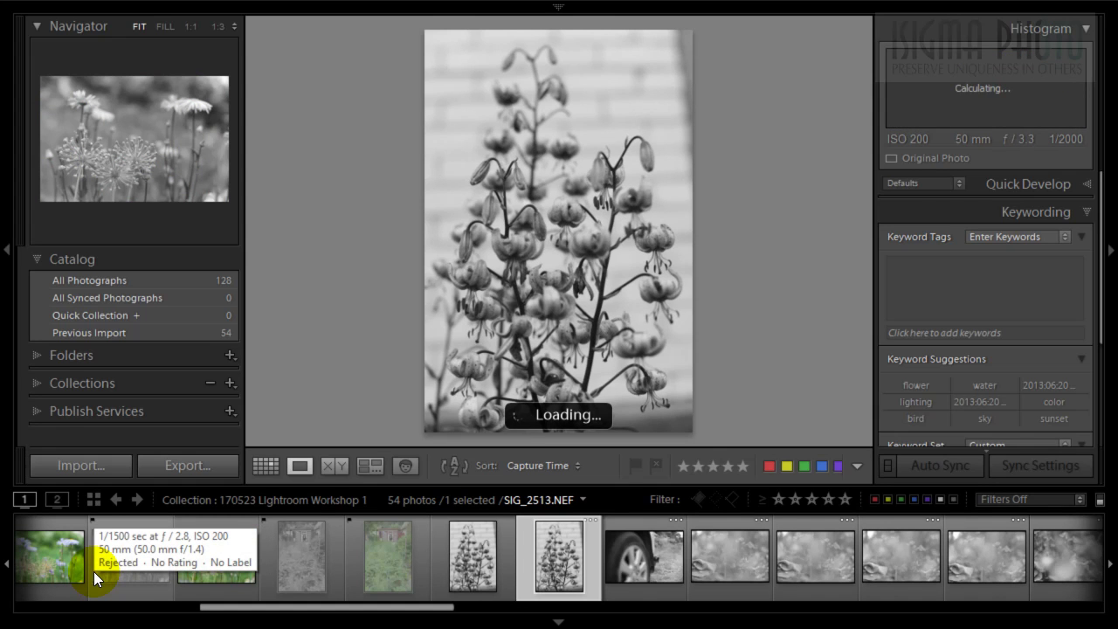
key(Left)
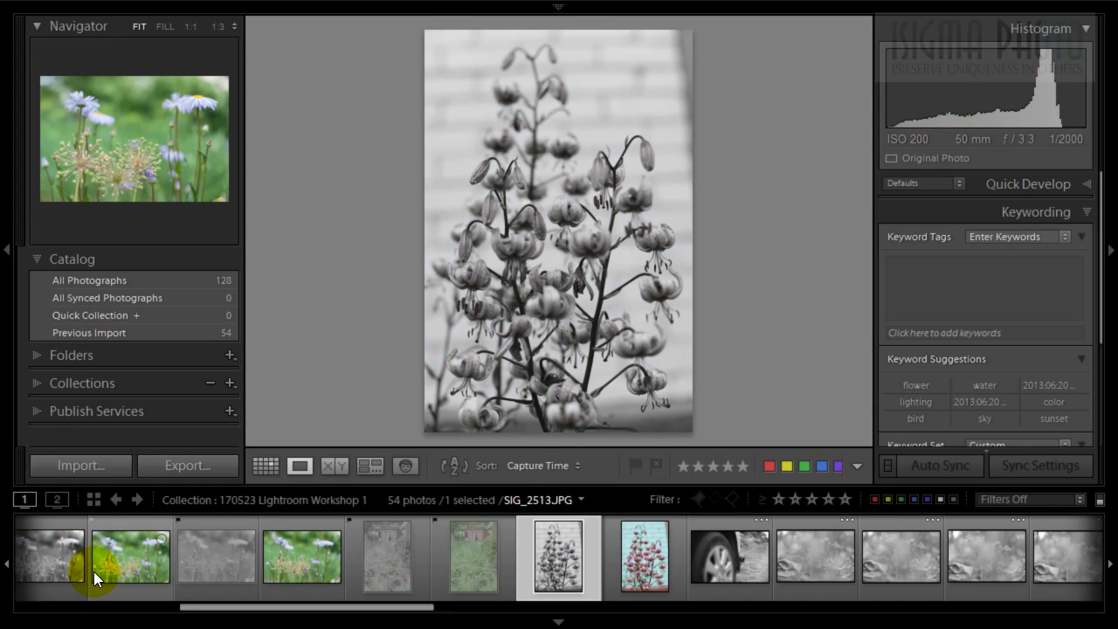
key(x)
key(Right)
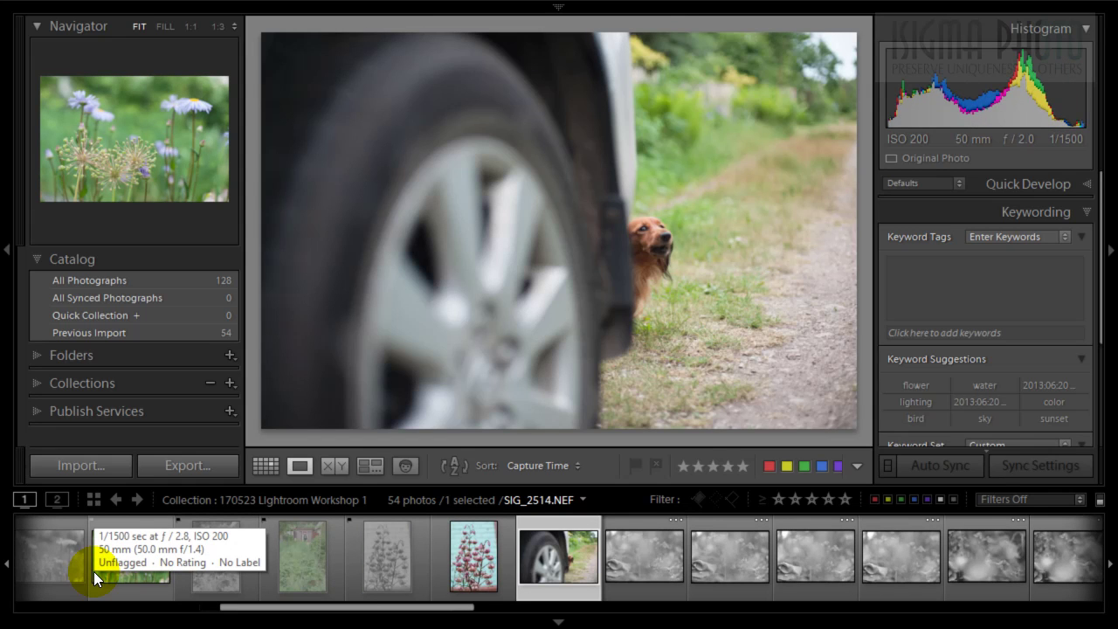
Step: Keep the car wheel photo SIG_2514.NEF unflagged and flag the black-and-white orange-flower photos SIG_2515.JPG and SIG_2516.JPG as rejected
key(Right)
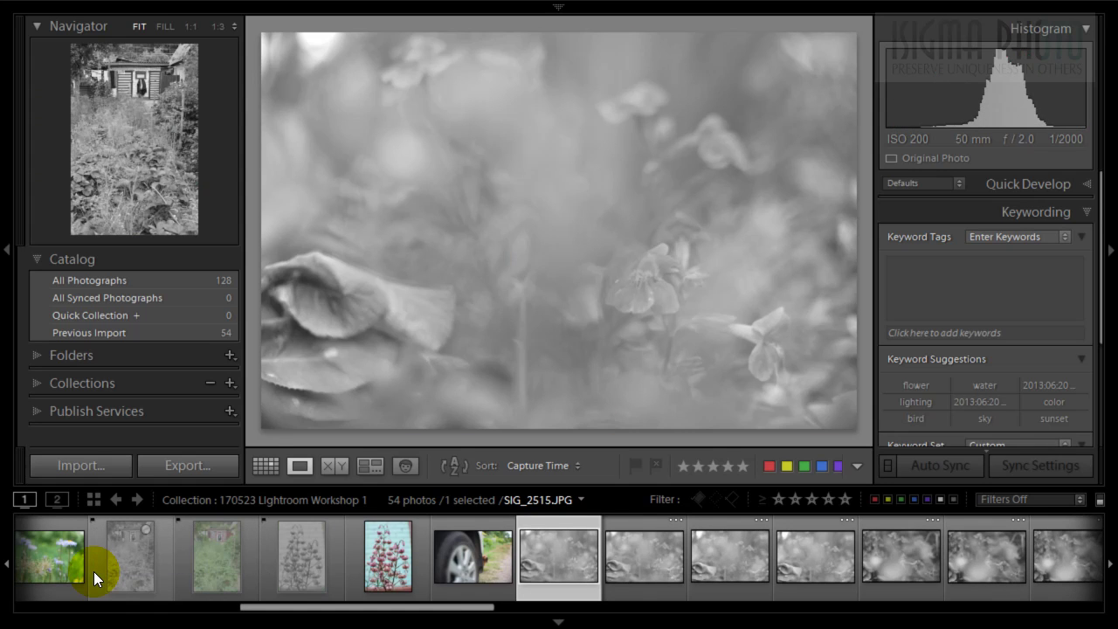
key(Right)
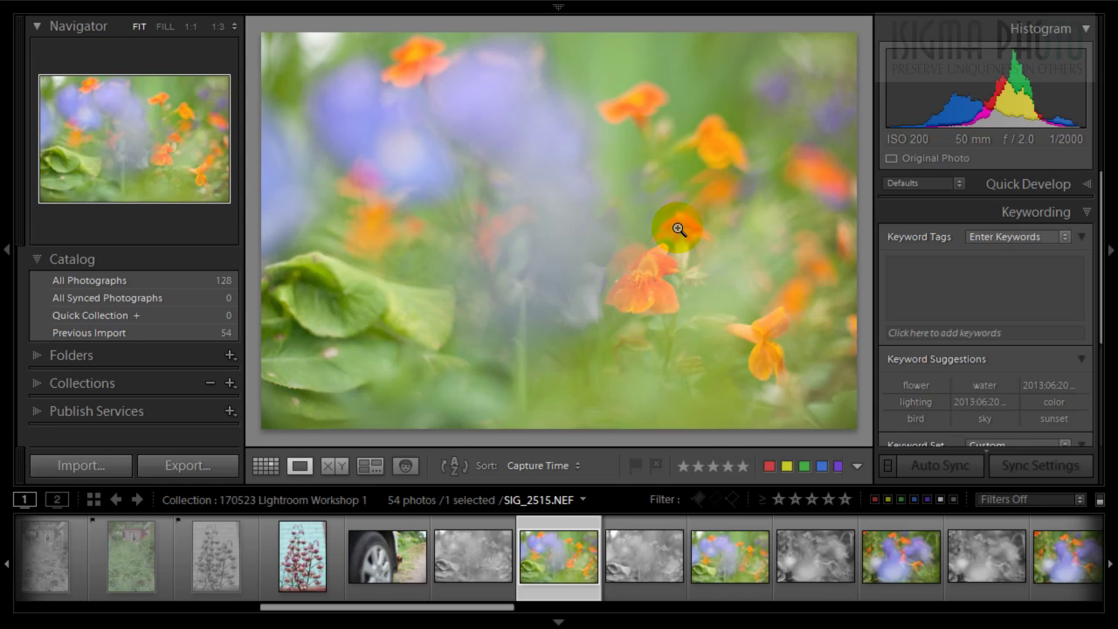
key(Left)
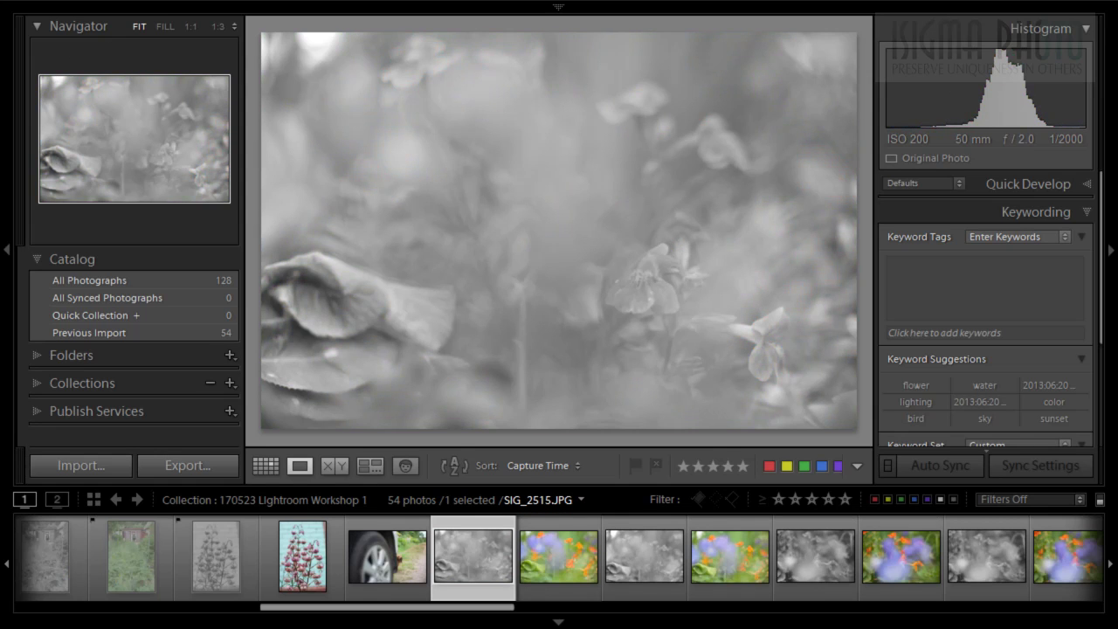
key(x)
key(Right)
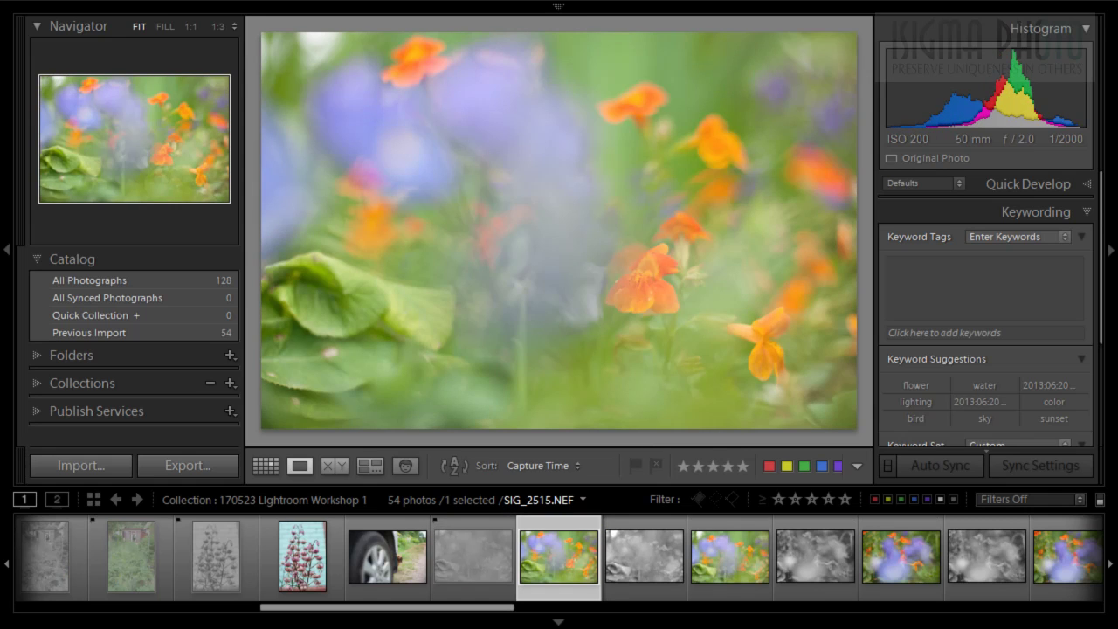
key(Right)
key(x)
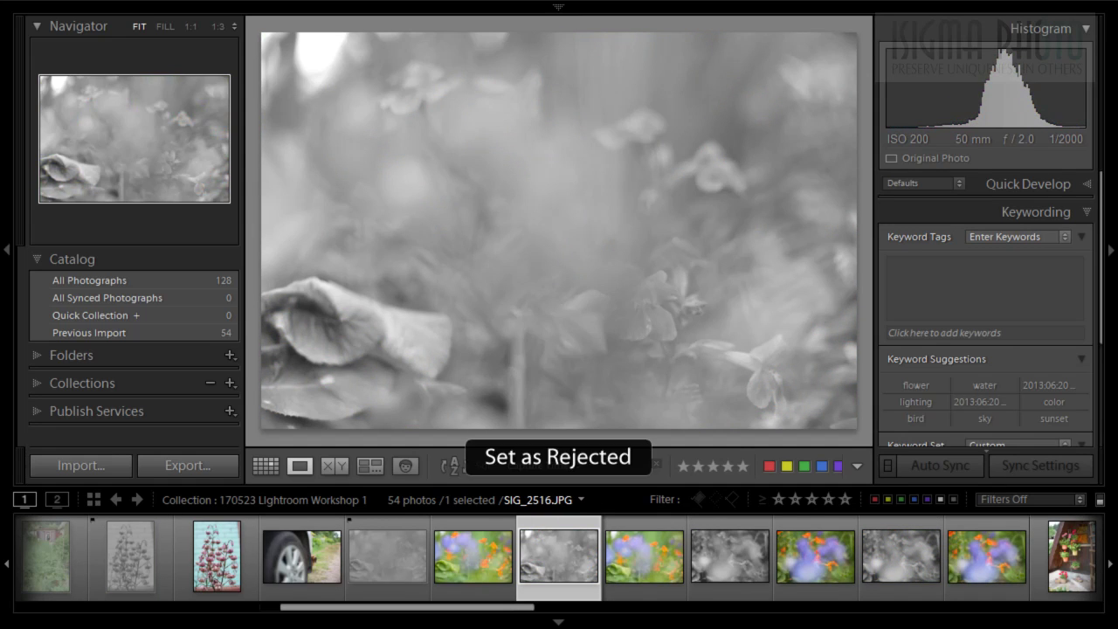
key(Right)
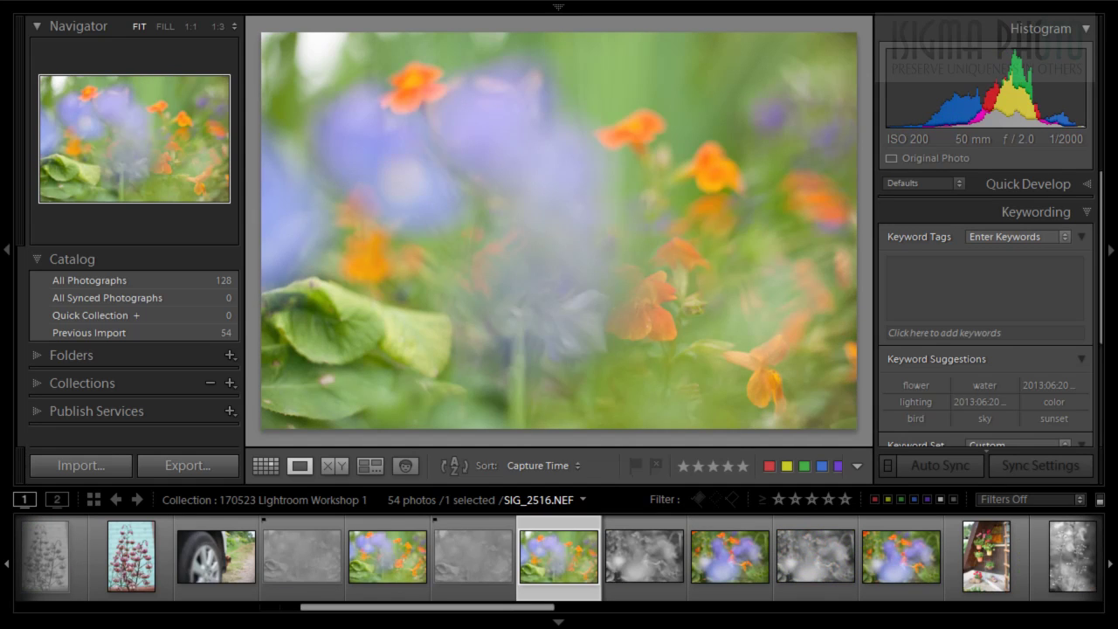
Step: Flag both versions of the blurred flower photo SIG_2517 and the black-and-white SIG_2518.JPG as rejected
key(Right)
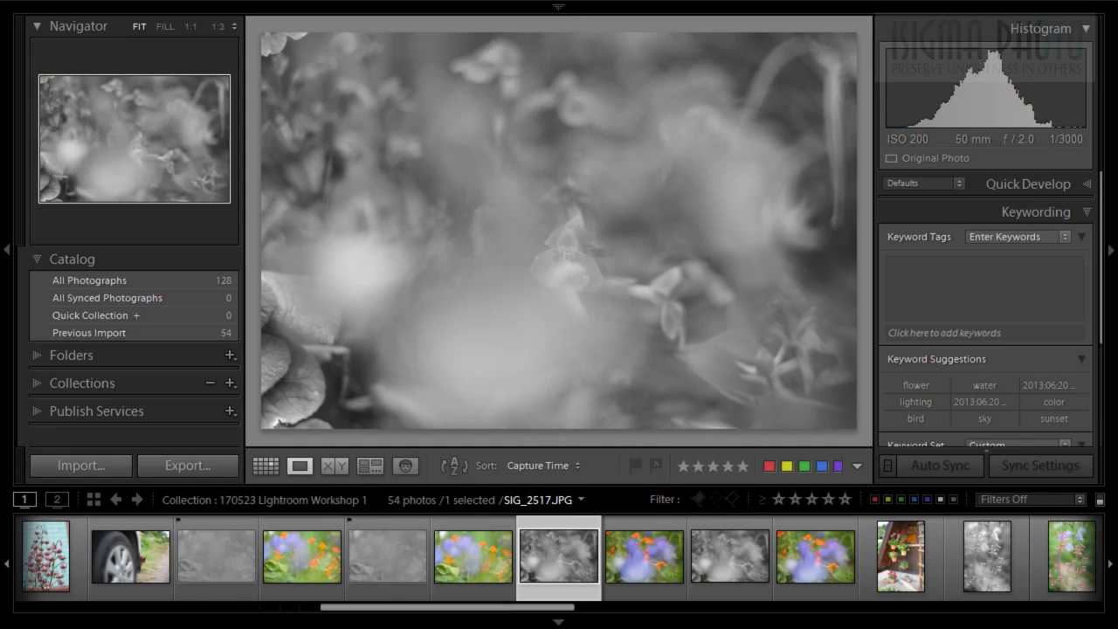
key(x)
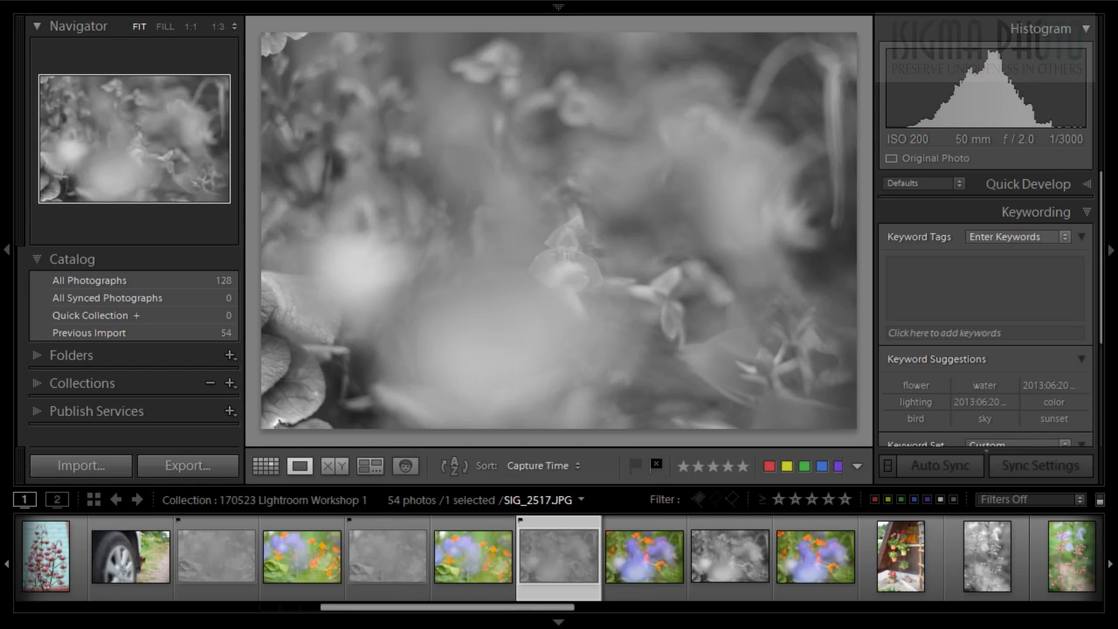
key(Right)
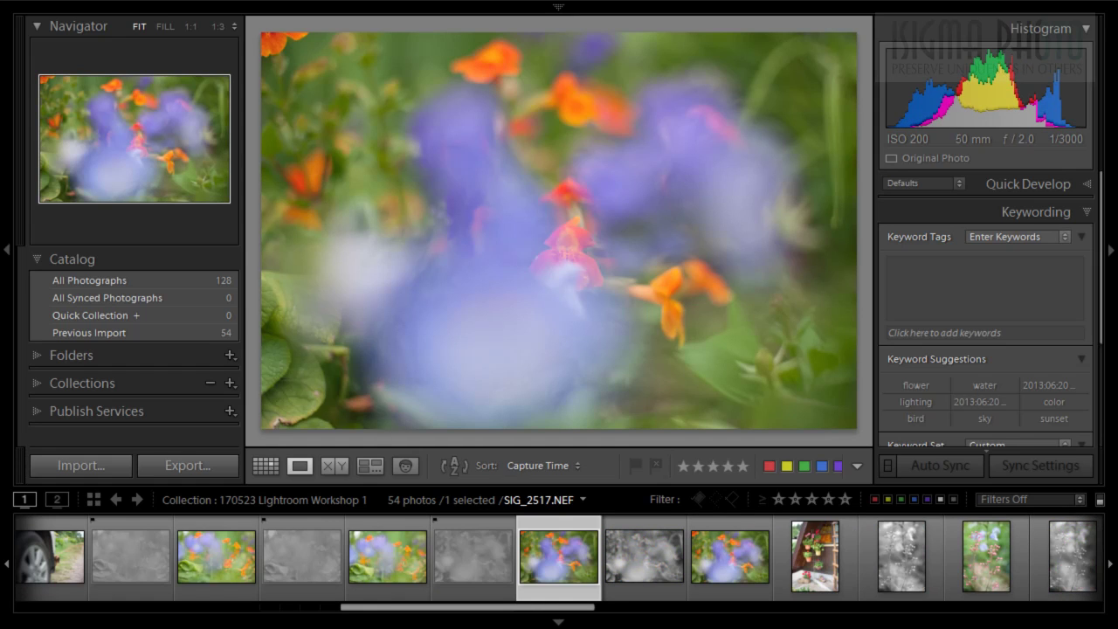
key(x)
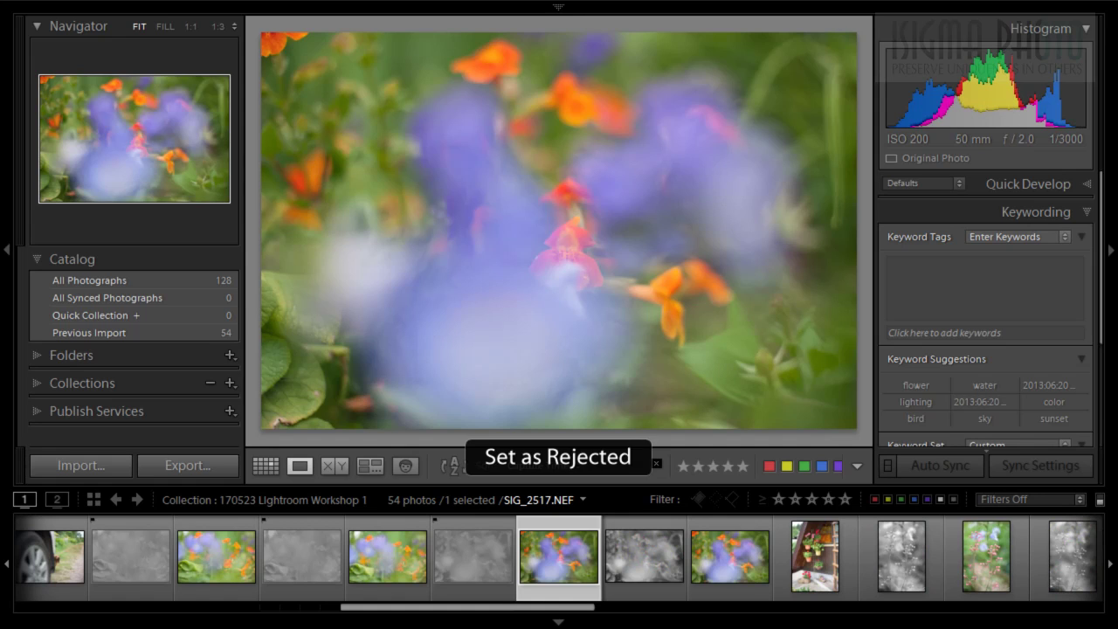
key(Right)
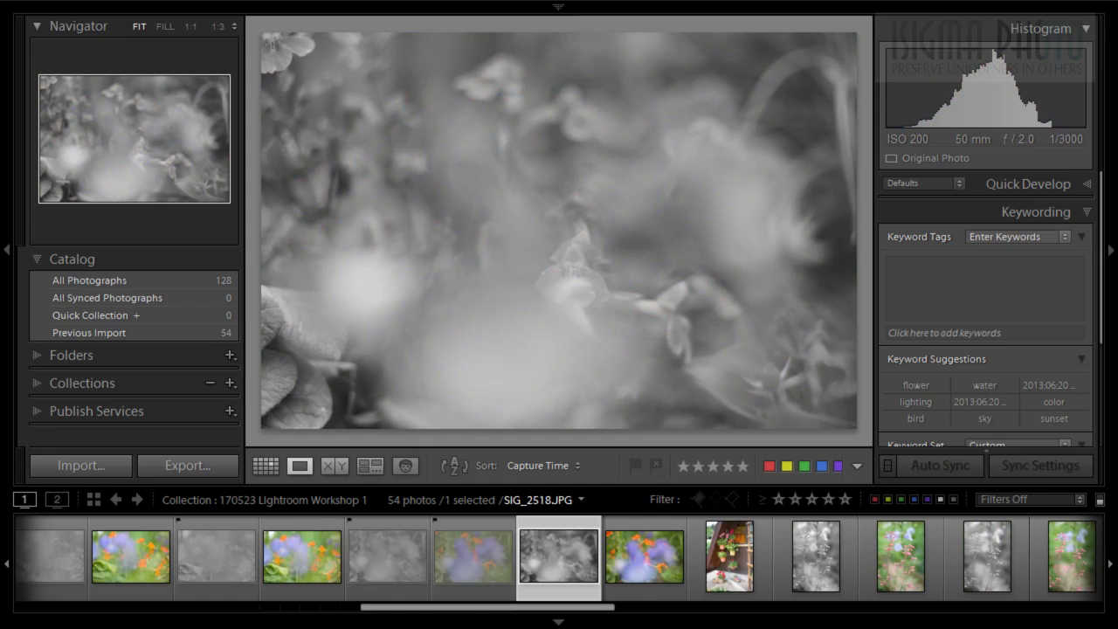
key(x)
key(Right)
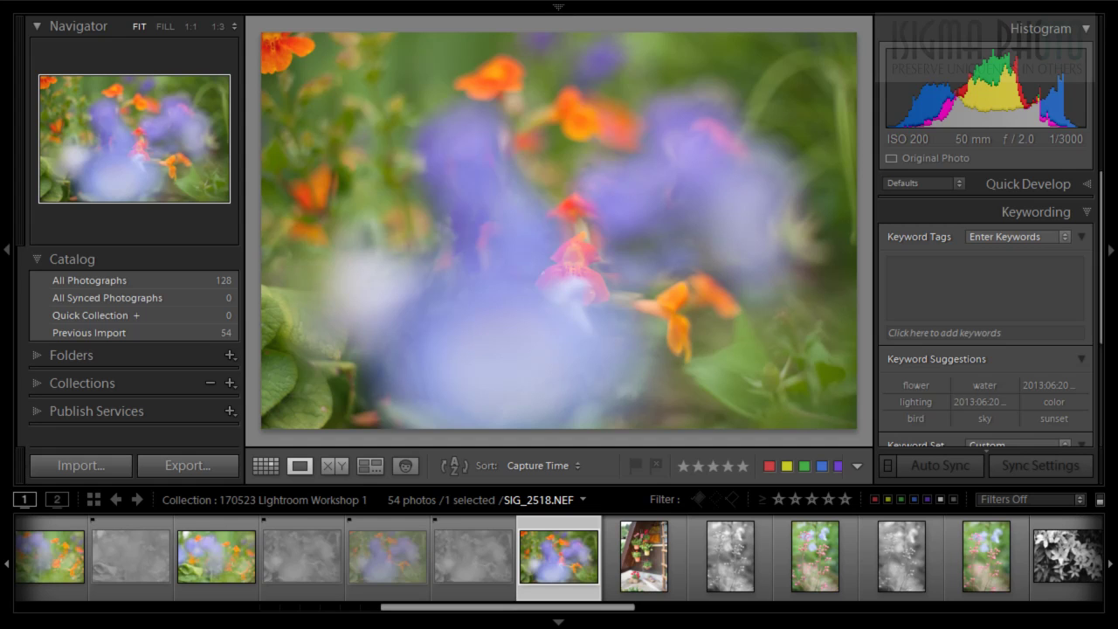
Step: Keep the flowerpot photo SIG_2519.NEF and the color SIG_2520.NEF, and flag the black-and-white version of SIG_2520 and both SIG_2521 versions as rejected
key(Right)
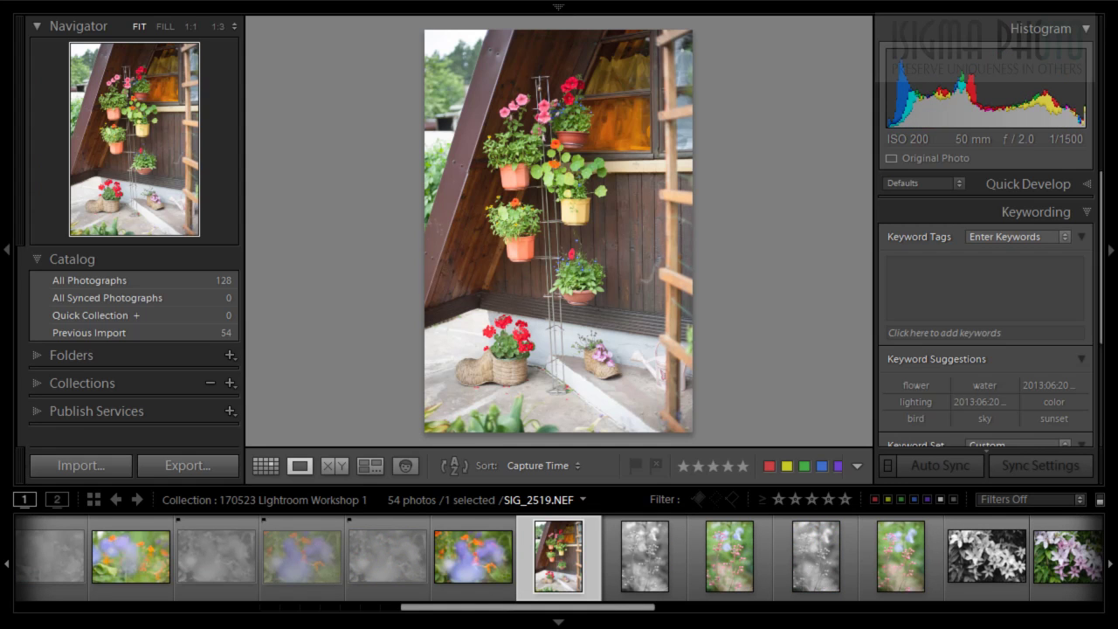
key(Right)
key(x)
key(Right)
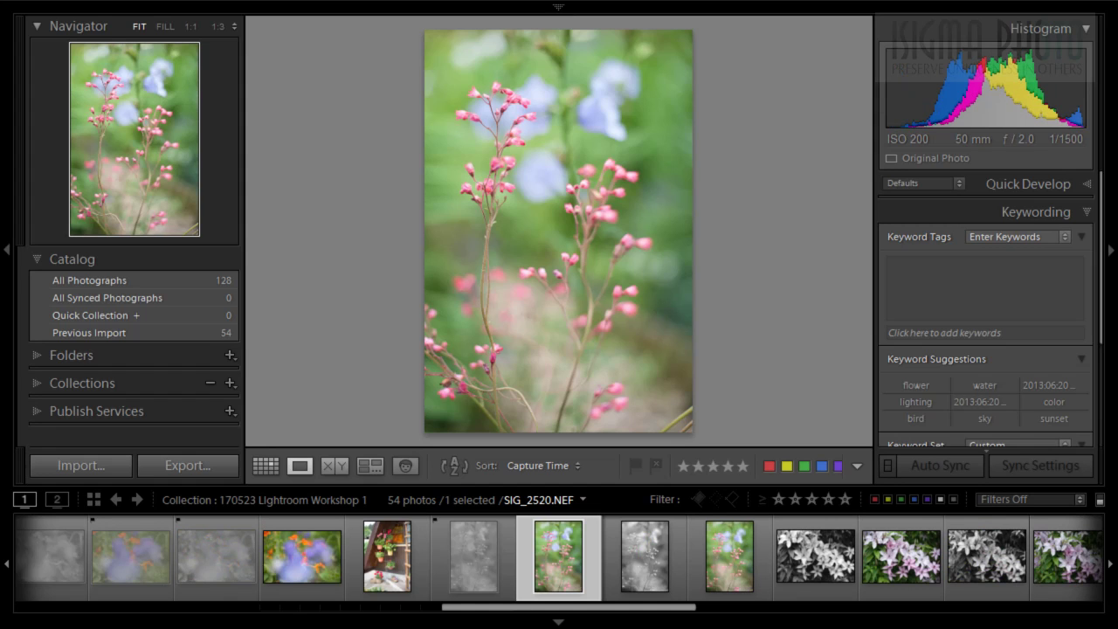
key(Right)
key(x)
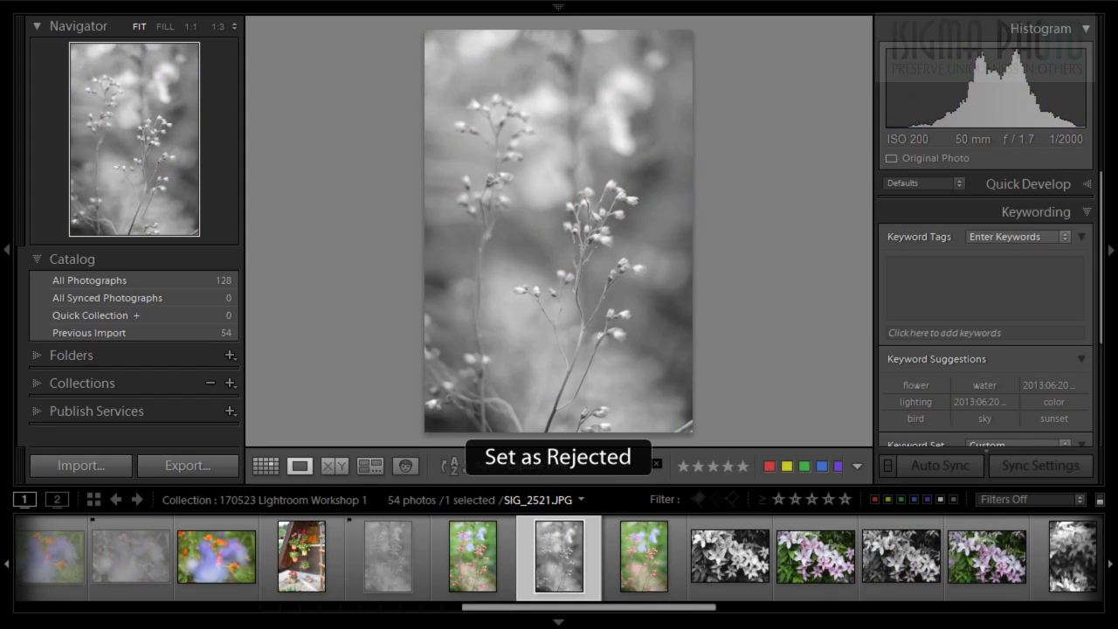
key(Right)
key(x)
key(Right)
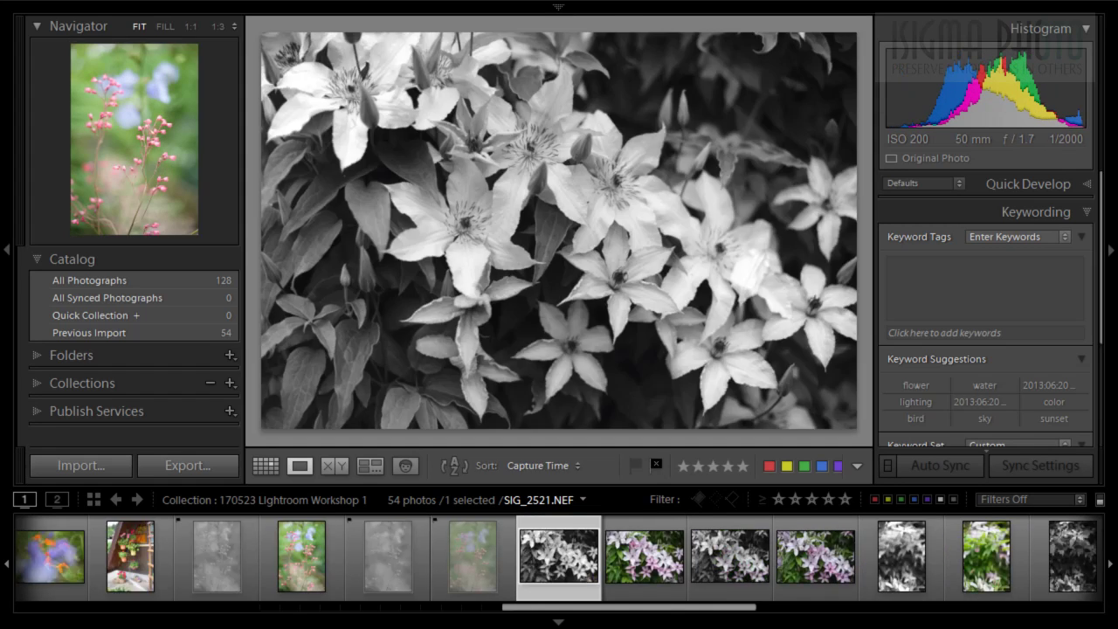
Step: Flag the first three horizontal clematis photos as rejected, keeping the fourth, a color version, unflagged
key(x)
key(Right)
key(x)
key(Right)
key(x)
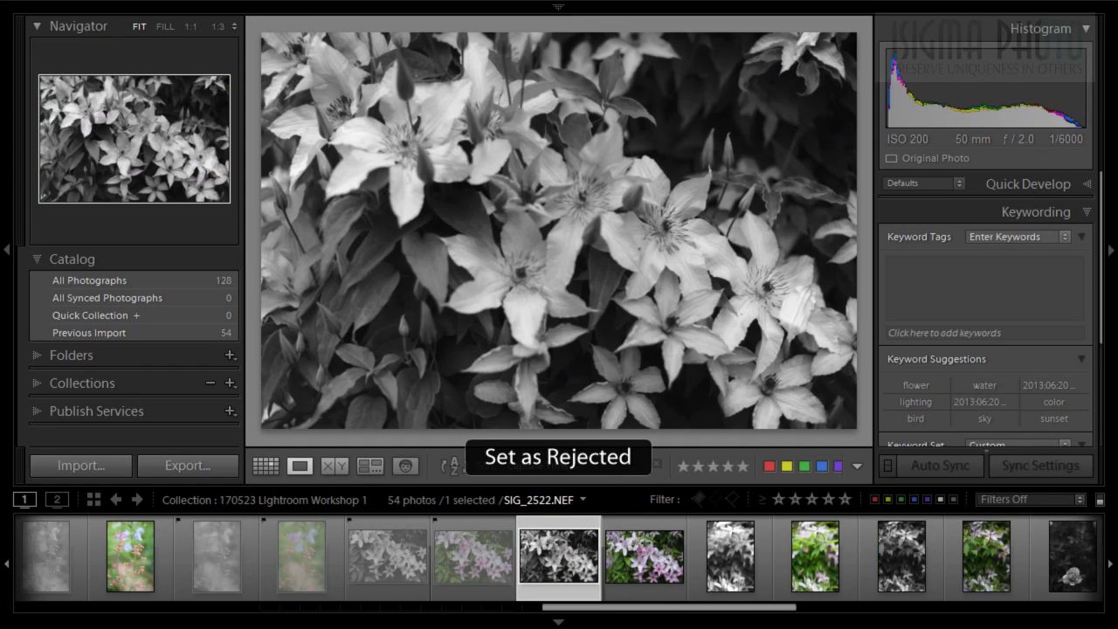
key(Right)
Step: Flag the black-and-white versions of the vertical clematis photos, SIG_2524.JPG and SIG_2525.JPG, as rejected, keeping their color versions
key(Right)
key(Right)
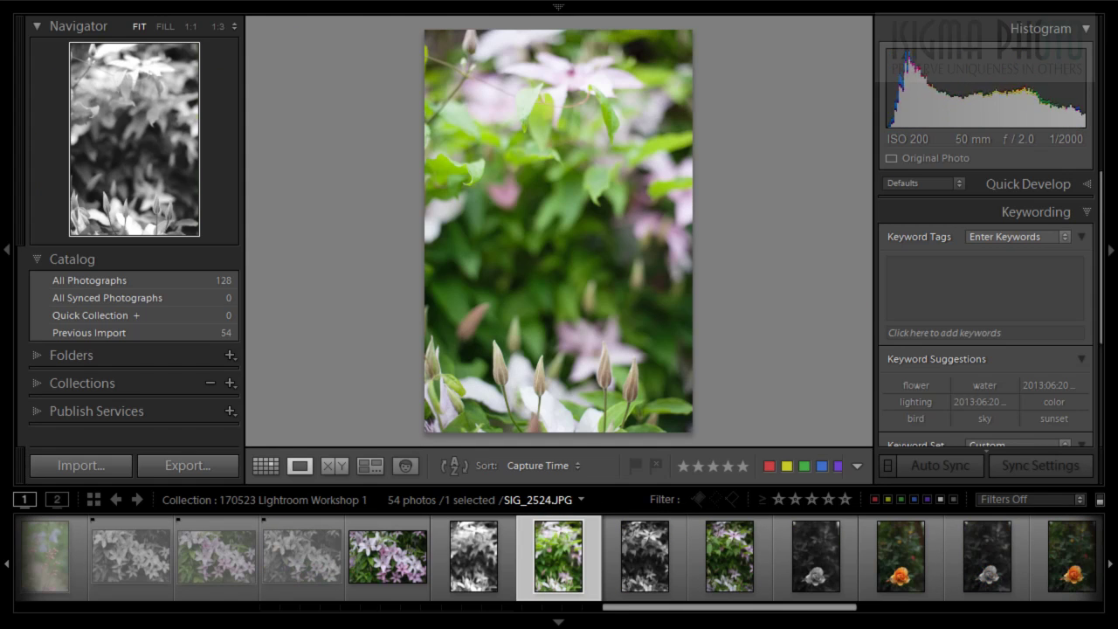
key(Left)
key(x)
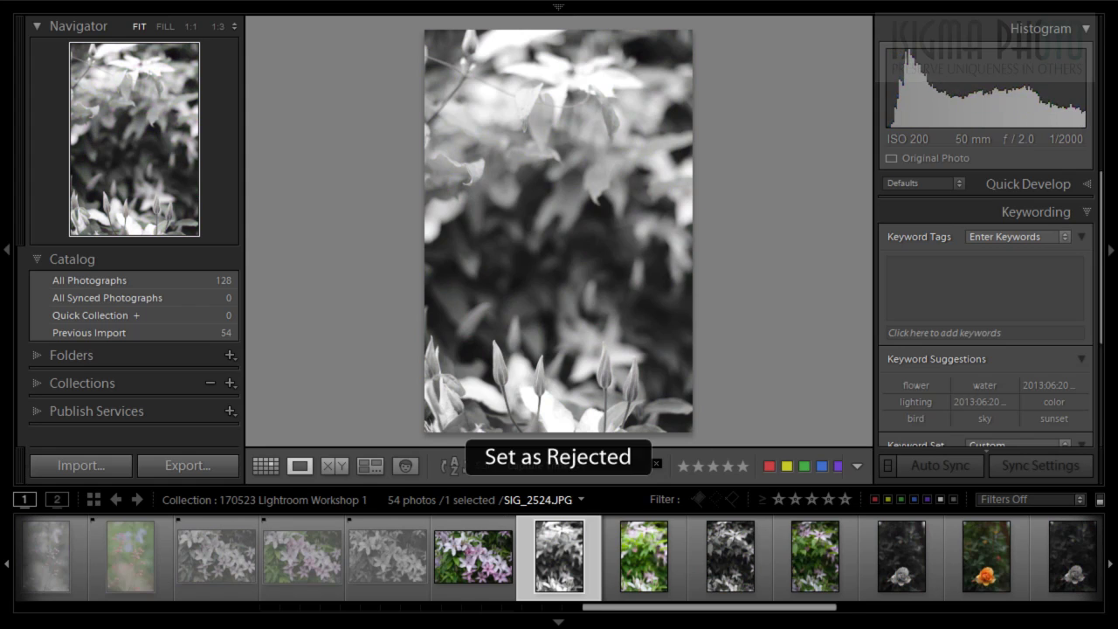
key(Right)
key(Right)
key(x)
key(Right)
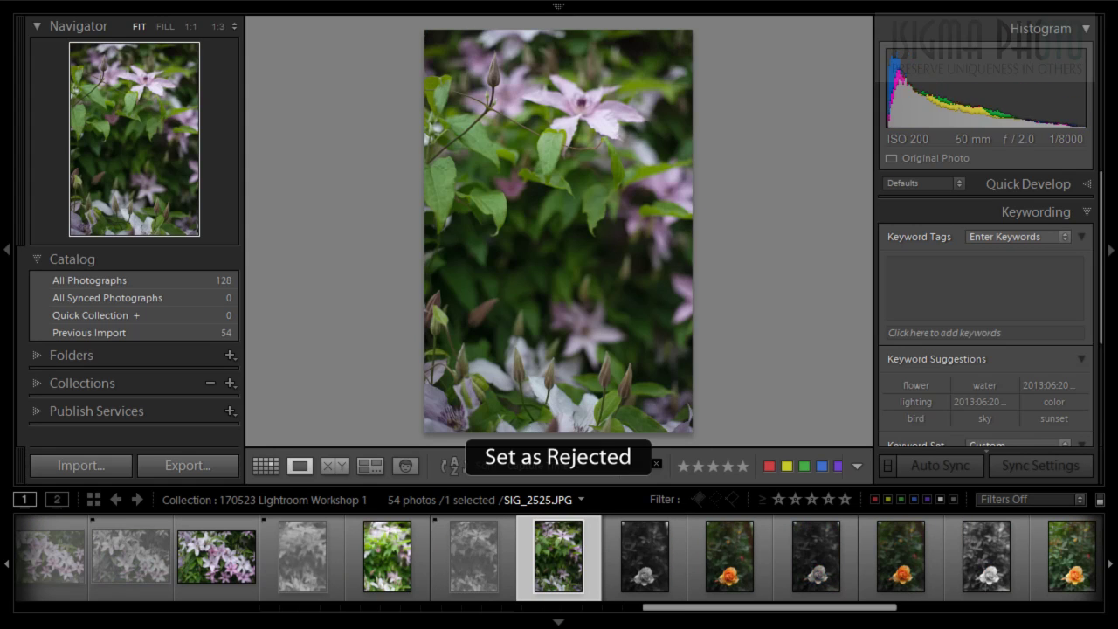
Step: Keep both SIG_2526 rose photos unflagged and flag both versions of the rose photos SIG_2527 and SIG_2528 as rejected
key(Right)
key(Right)
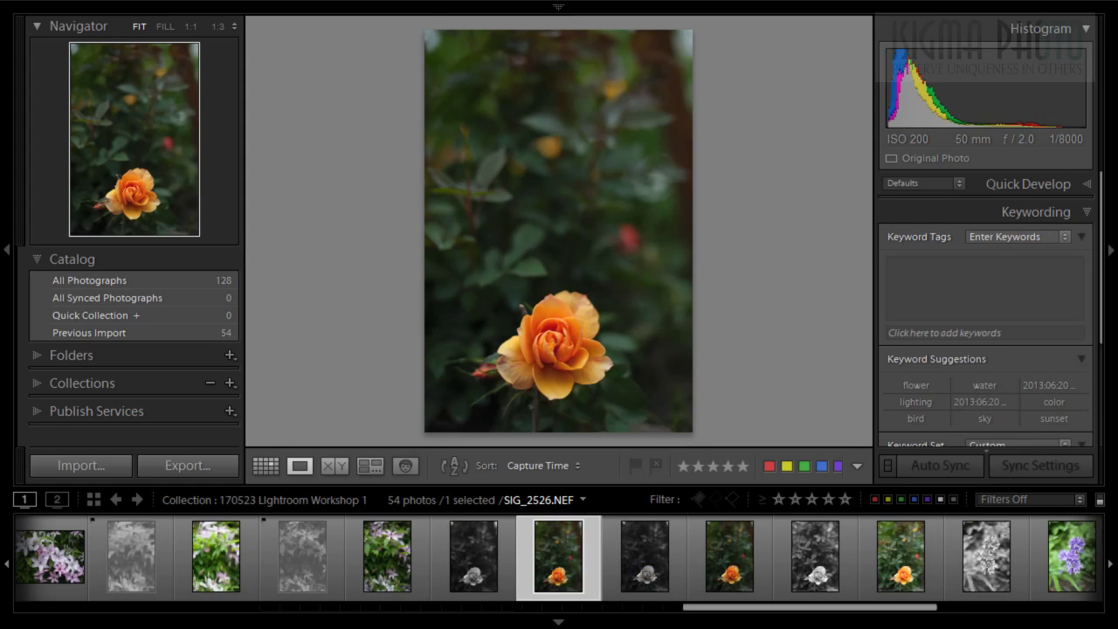
key(Right)
key(x)
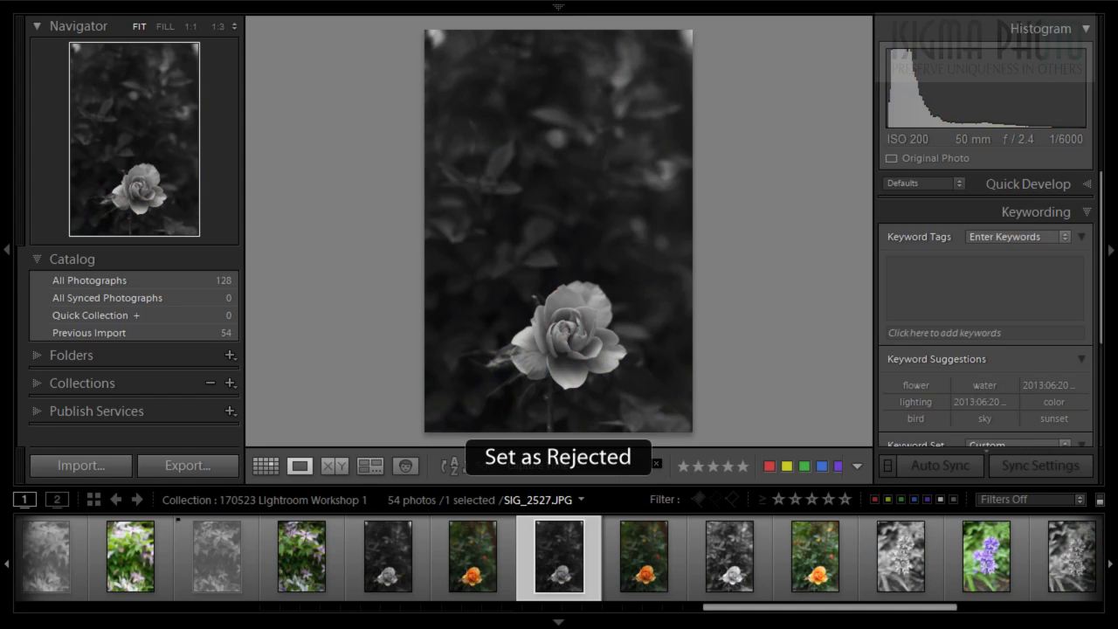
key(Right)
key(Right)
key(x)
key(Right)
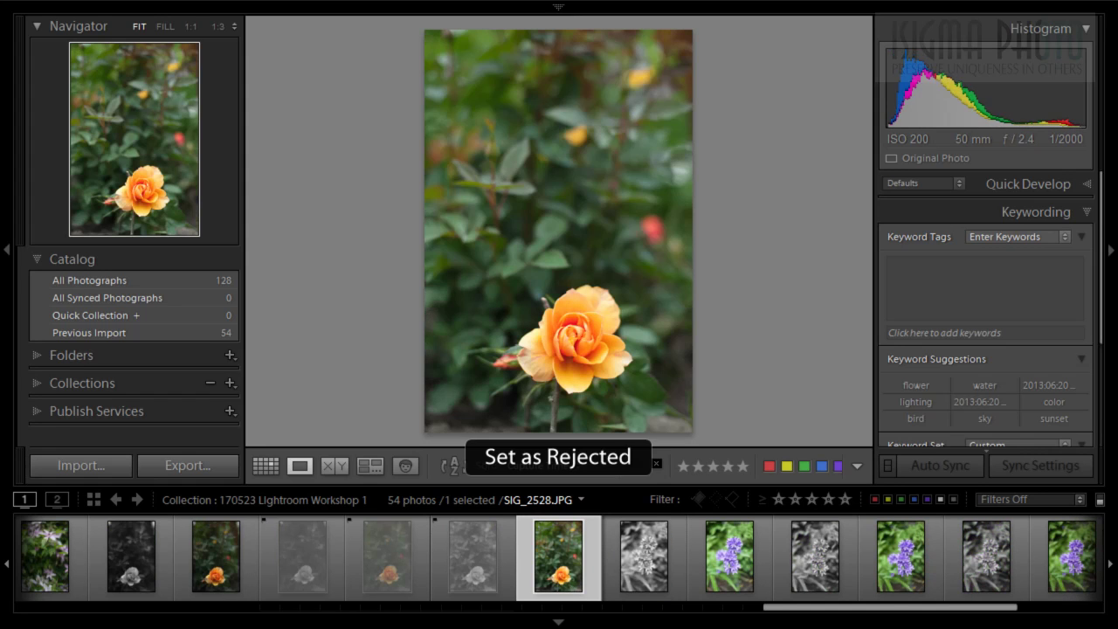
key(Right)
Step: Compare the two versions of the purple flower photo SIG_2529 and flag the black-and-white JPG as rejected
key(Right)
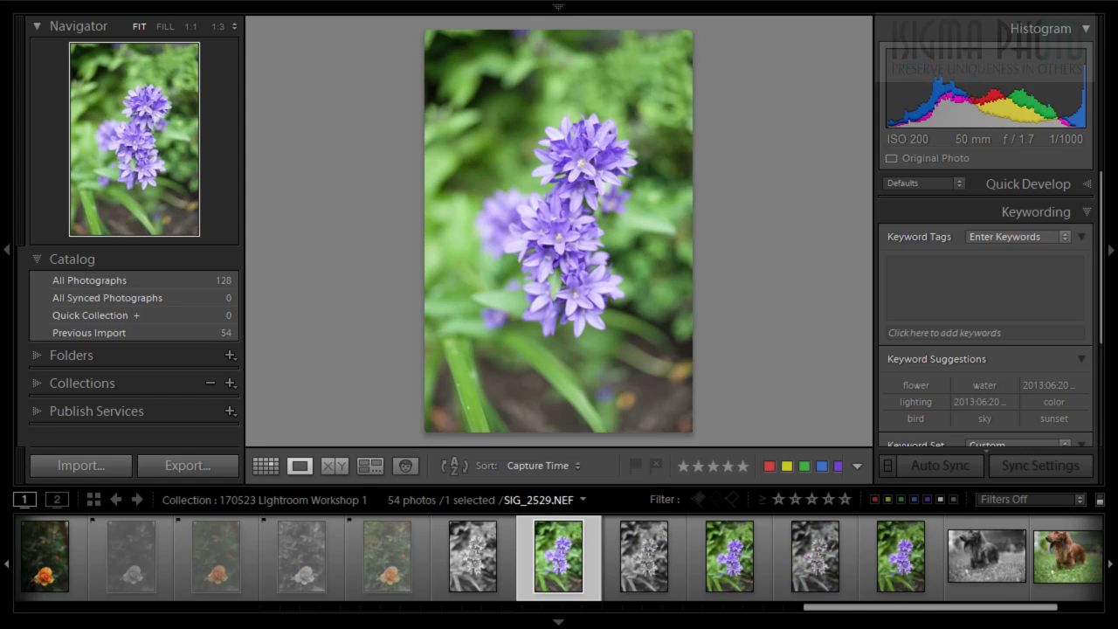
key(Left)
key(x)
key(Right)
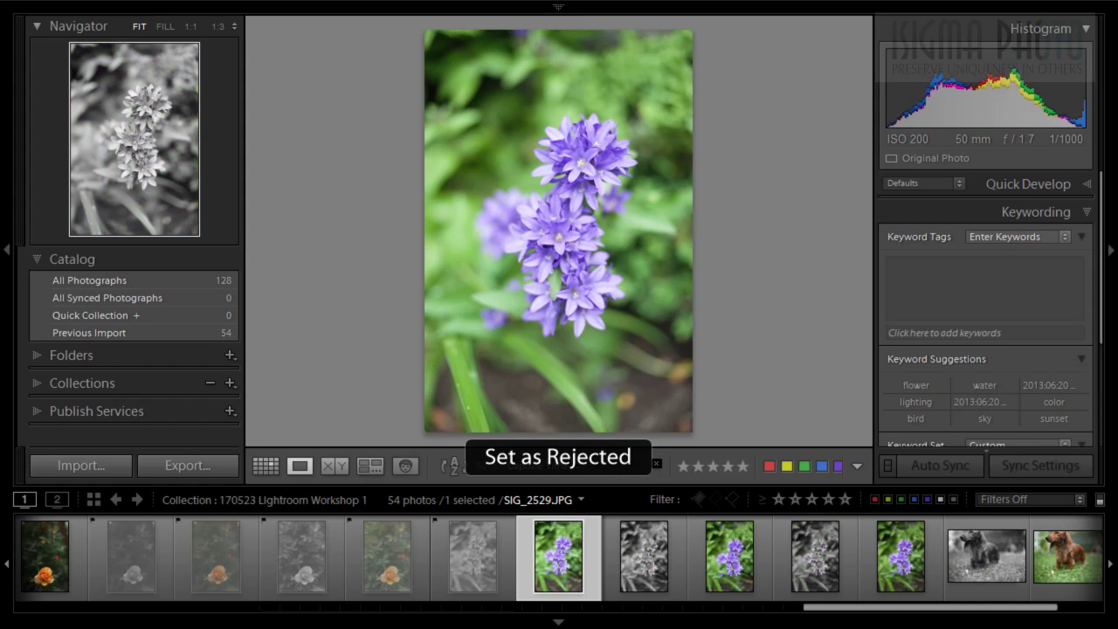
Step: Flag both versions of the purple flower photos SIG_2530 and SIG_2531 as rejected and go on to the black-and-white dog photo
key(Right)
key(x)
key(Right)
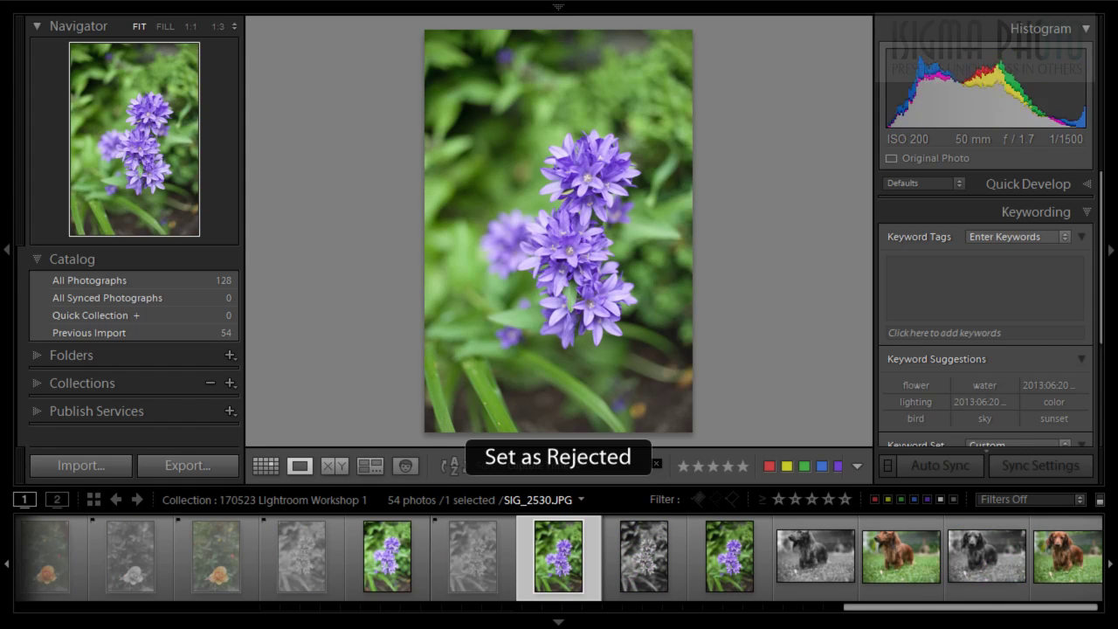
key(x)
key(Right)
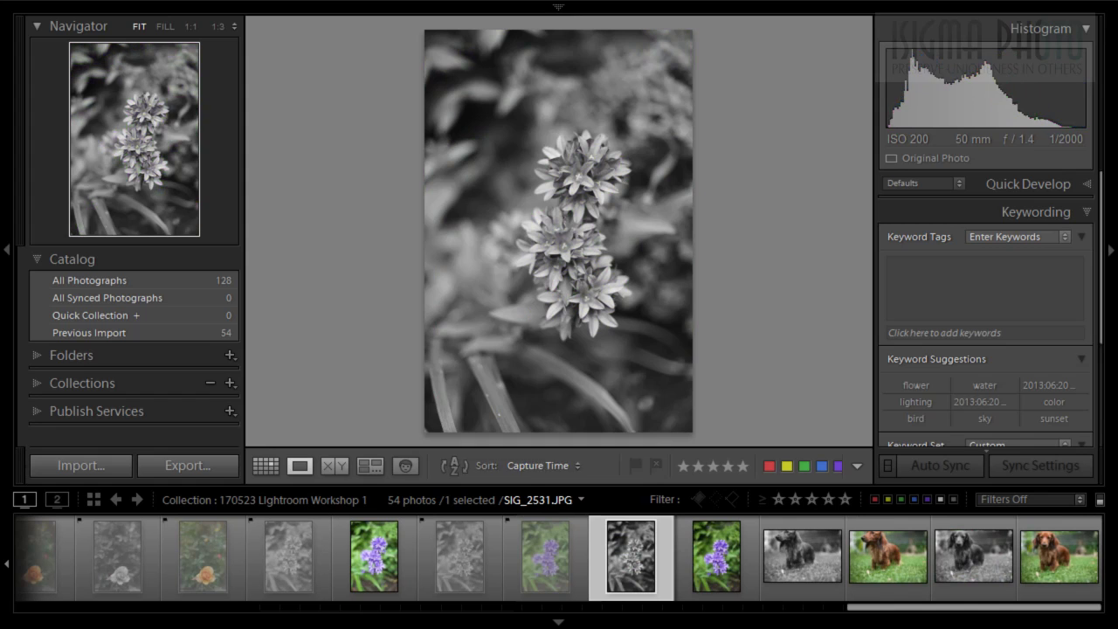
key(x)
key(Right)
key(x)
key(Right)
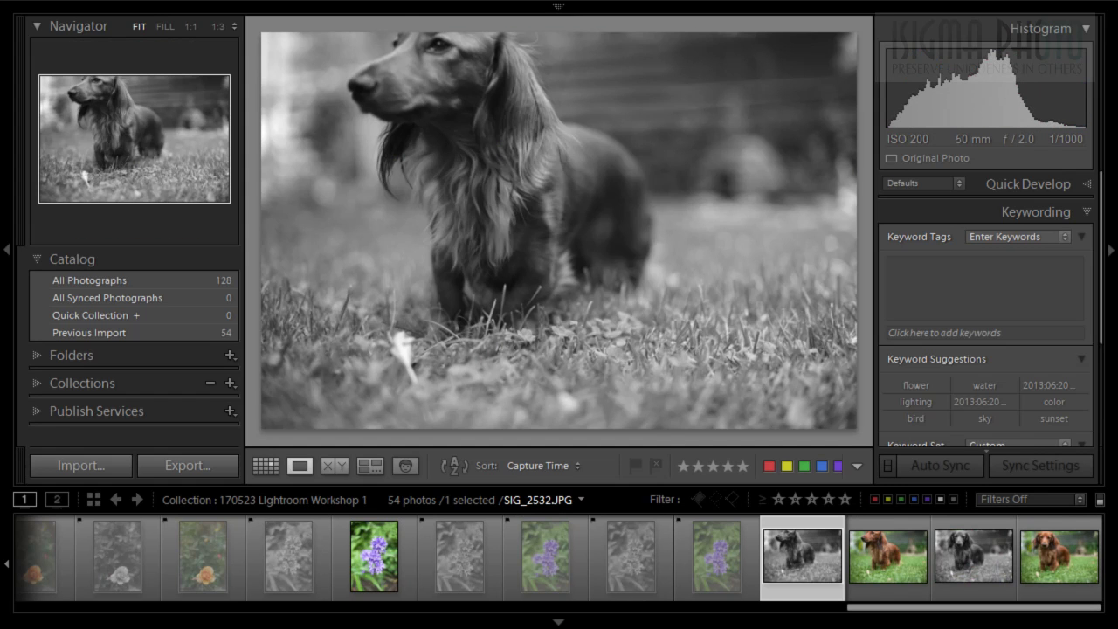
Step: Keep both versions of the dog photo SIG_2532 unflagged and flag both versions of SIG_2533 as rejected
key(Right)
key(Right)
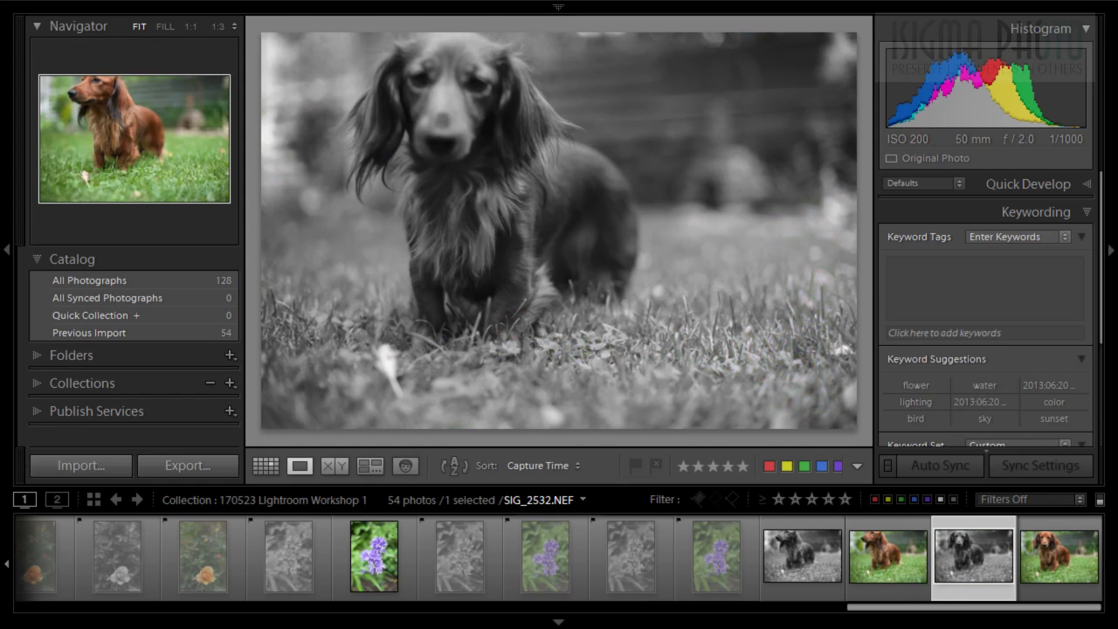
key(x)
key(Right)
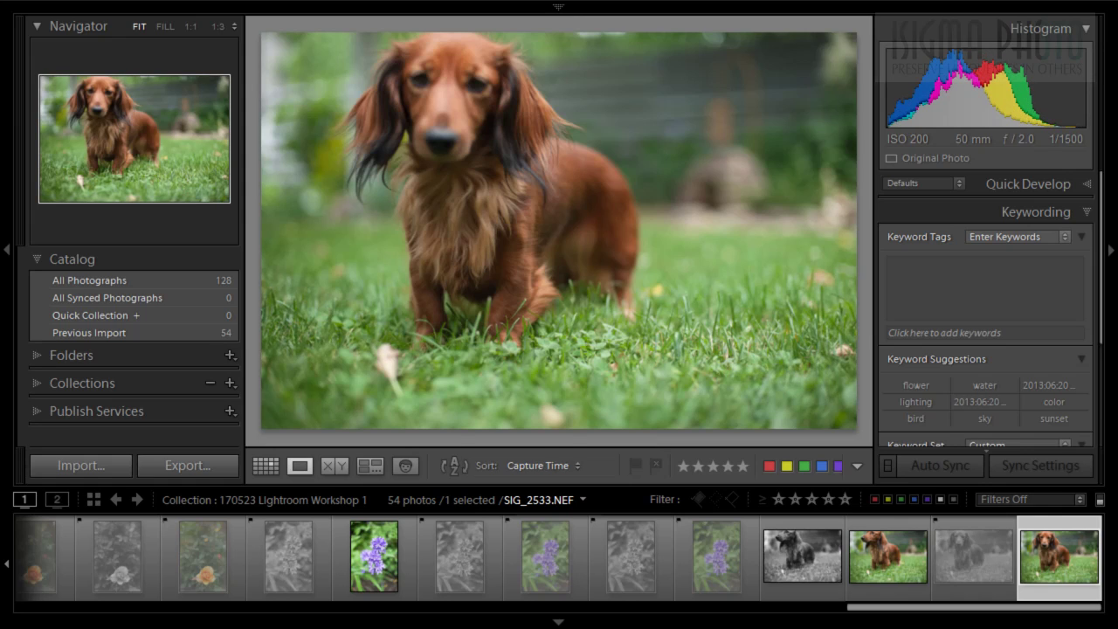
key(x)
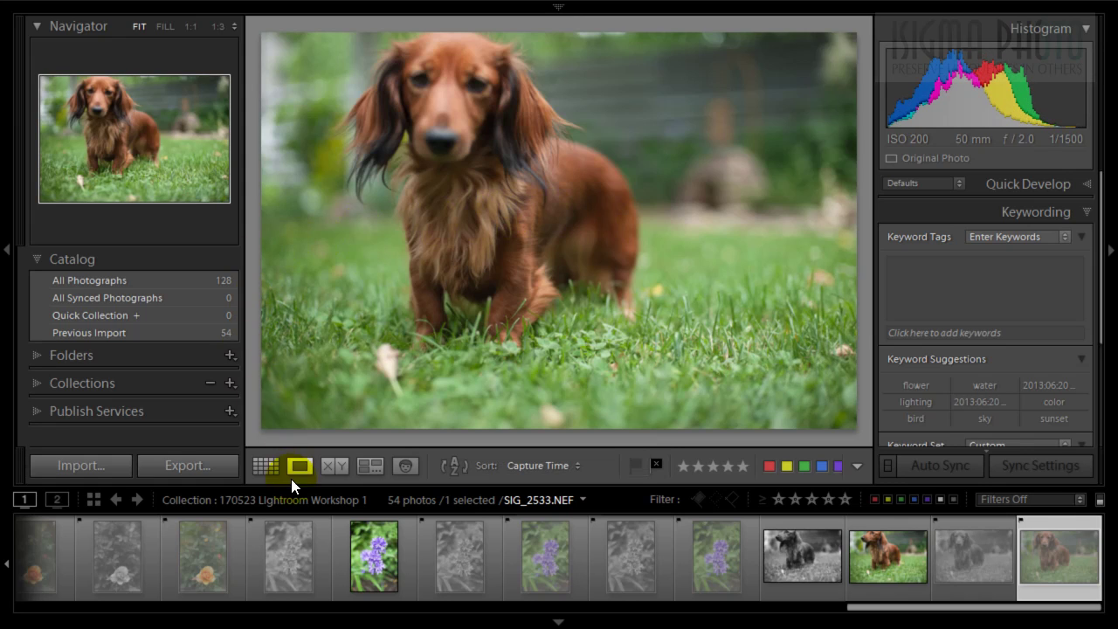
Step: Return to the grid view with slightly smaller thumbnails and review the rejected and kept photos throughout the collection
click(265, 465)
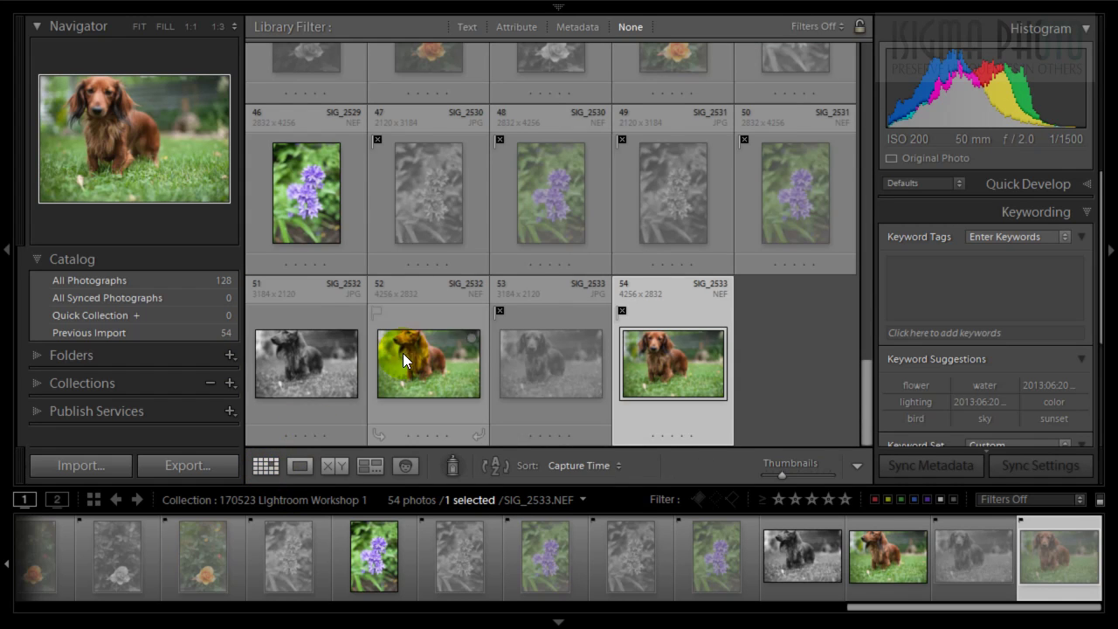
scroll(486, 333, up, 2)
scroll(486, 334, up, 2)
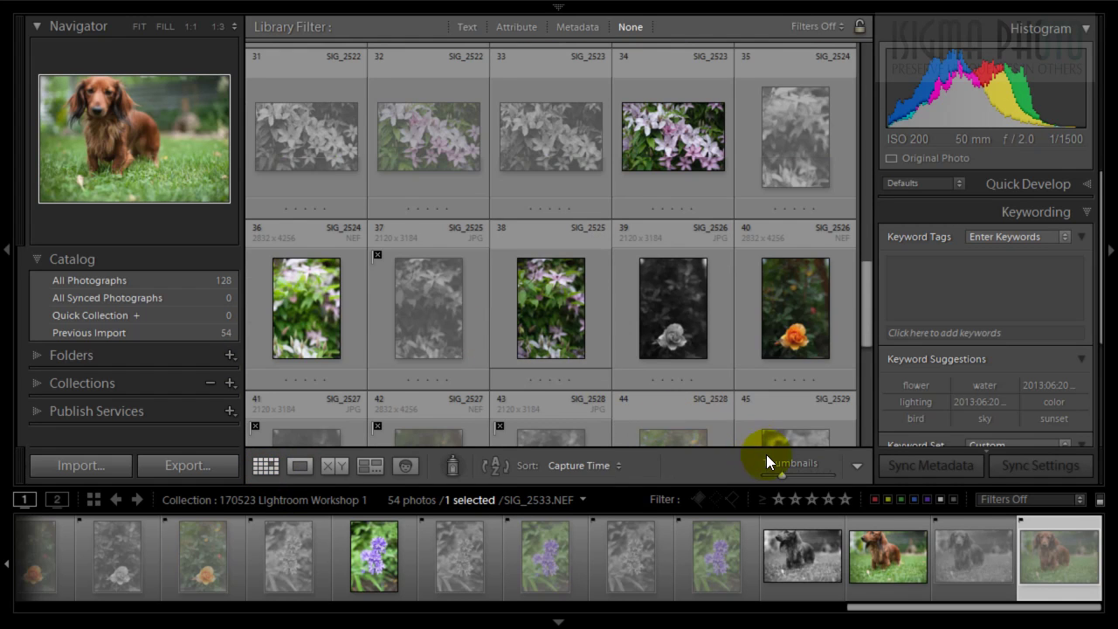
drag(782, 476, 778, 475)
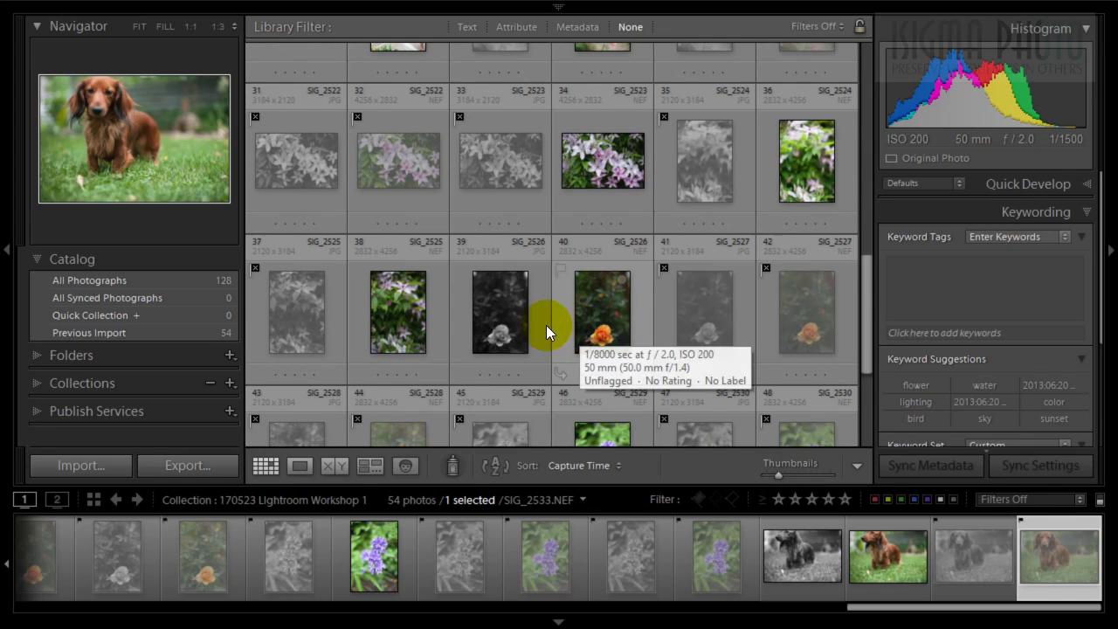
scroll(834, 311, up, 6)
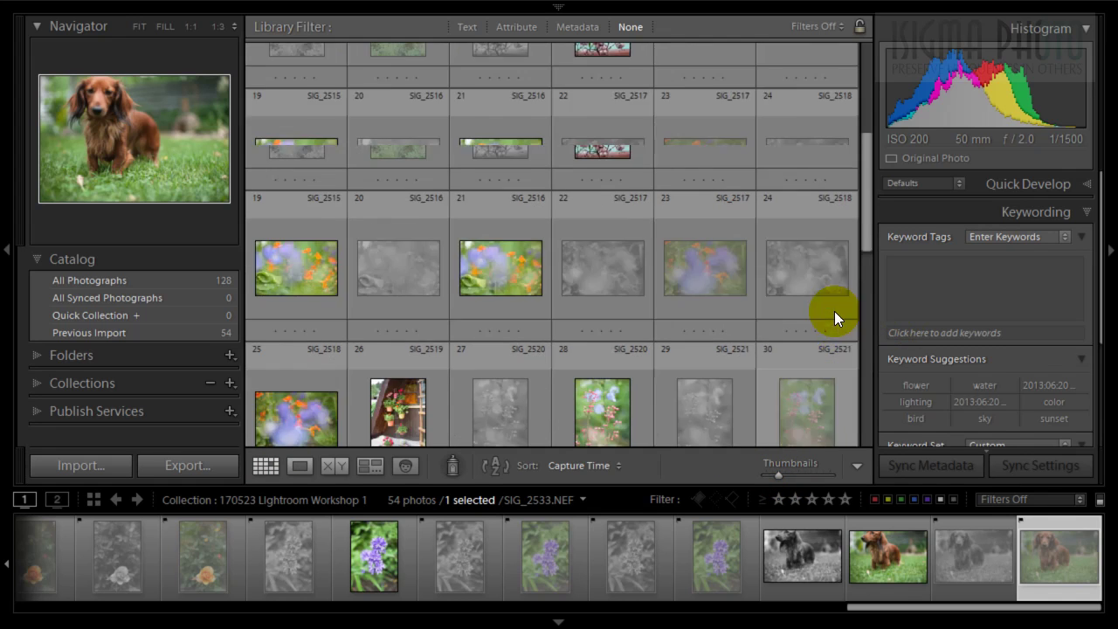
scroll(794, 311, up, 2)
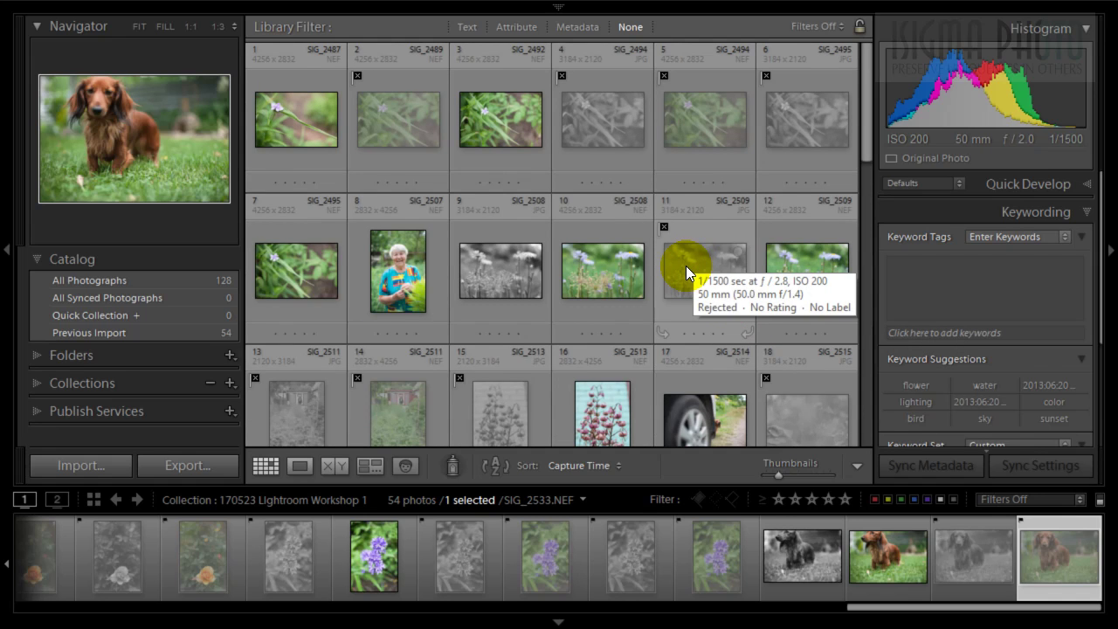
scroll(685, 266, down, 2)
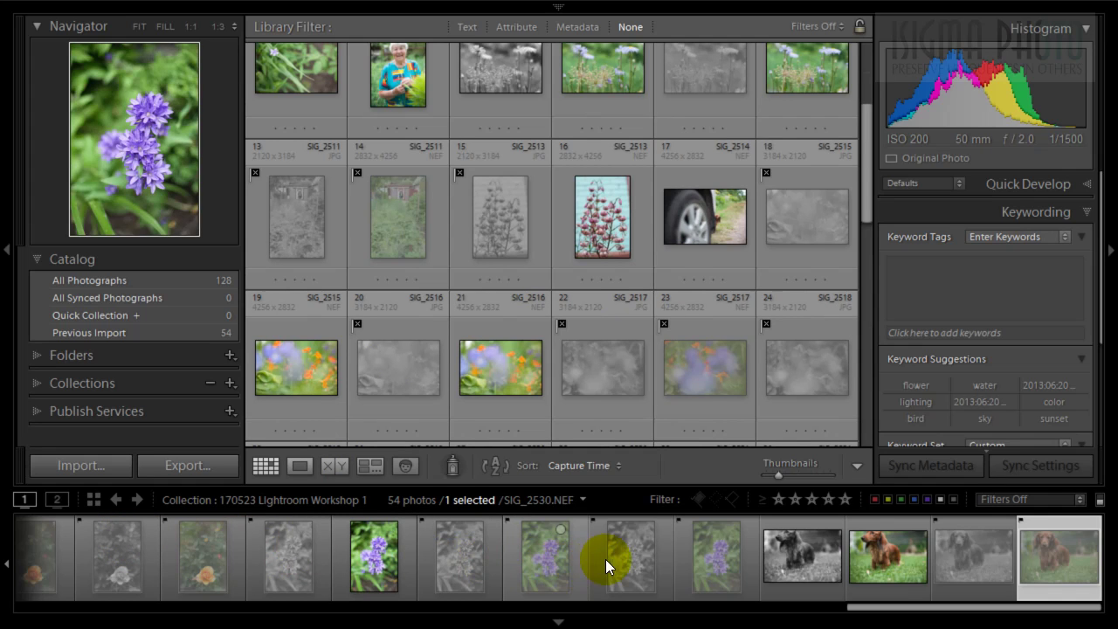
click(713, 354)
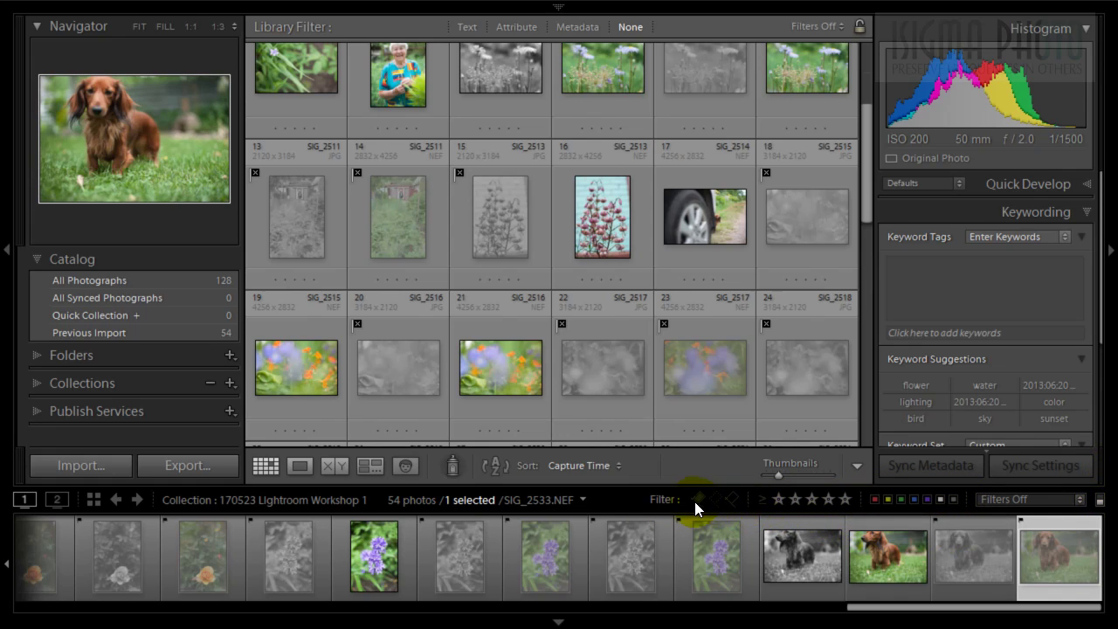
Step: Filter the collection to show only flagged and unflagged photos, hiding the rejects, and toggle the filter off and on again
click(718, 499)
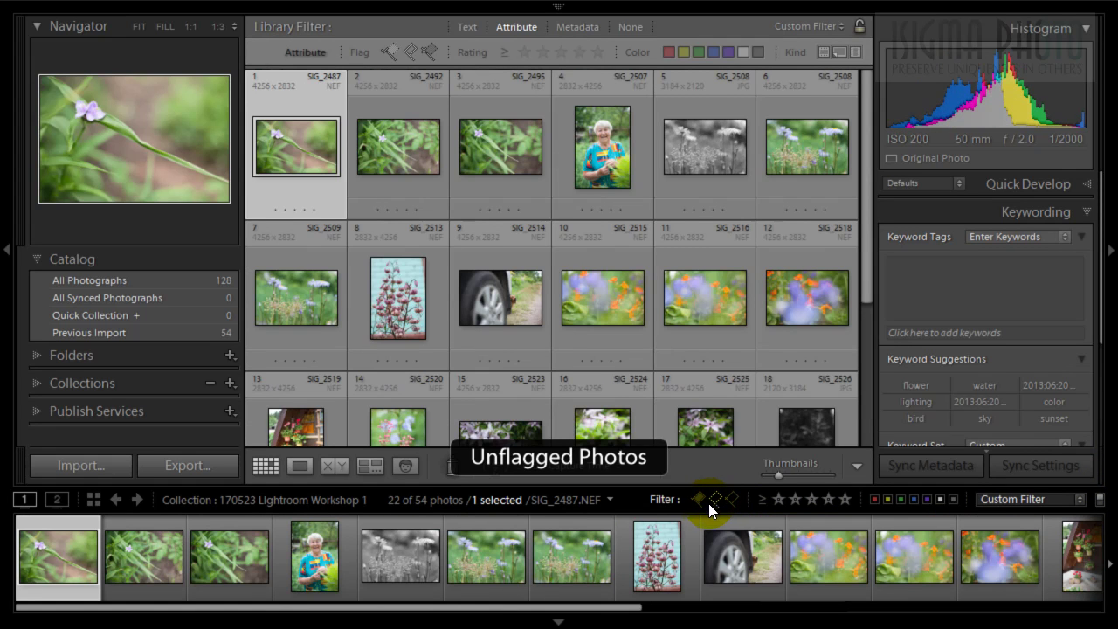
click(697, 497)
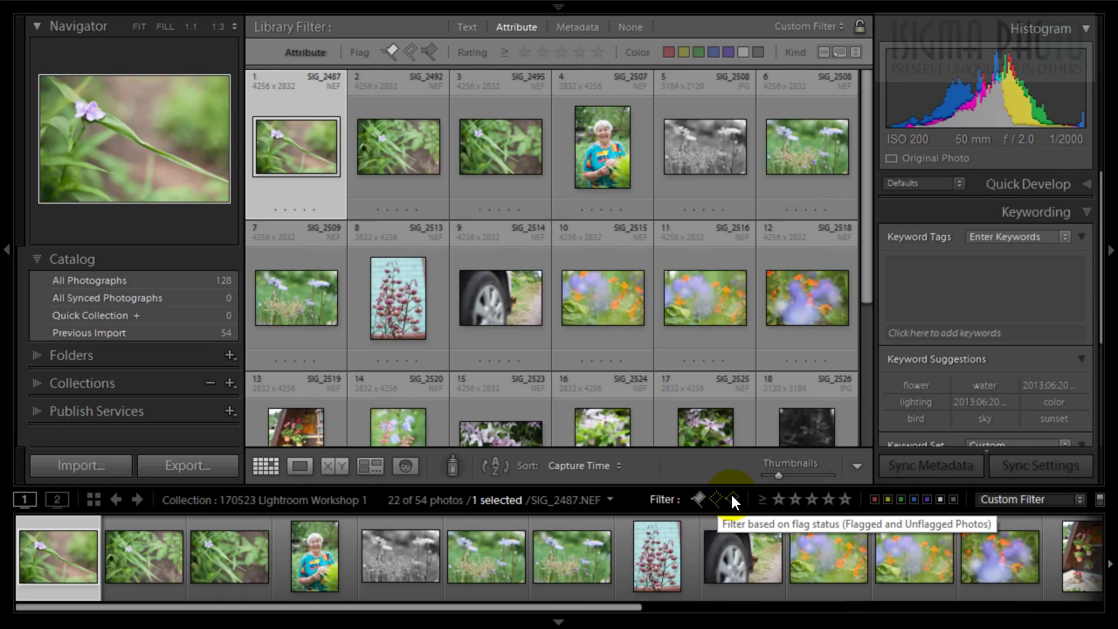
click(1101, 503)
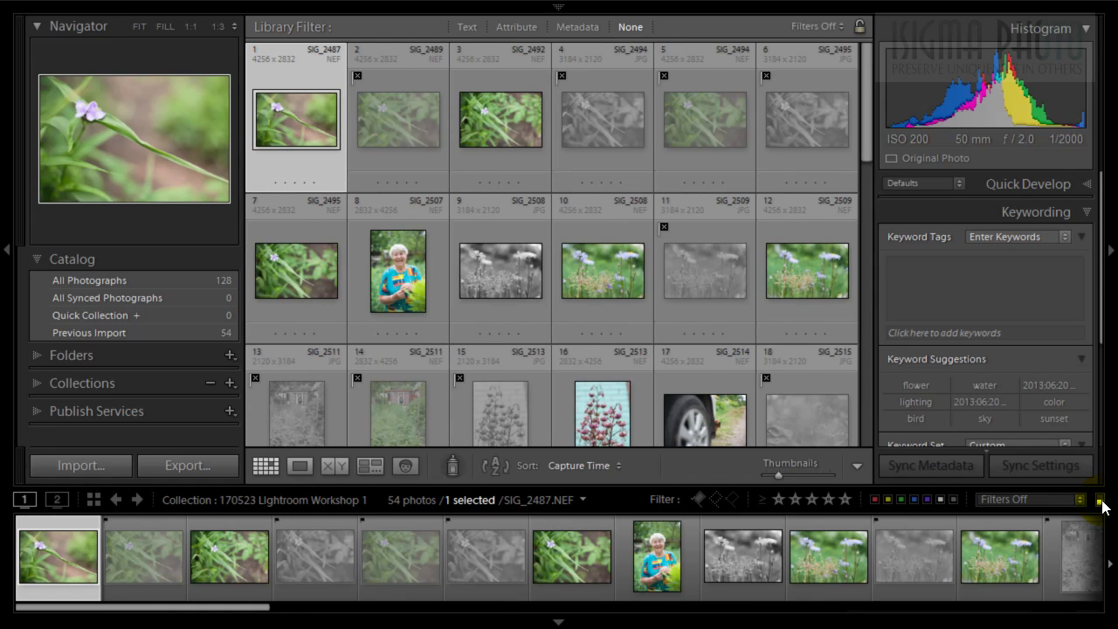
click(1101, 502)
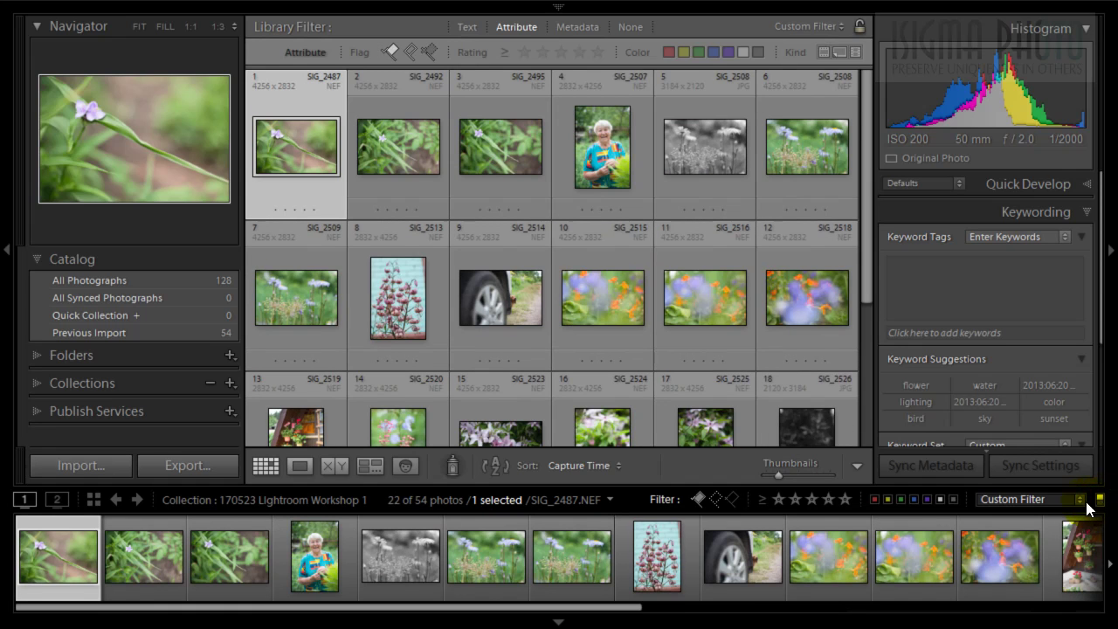